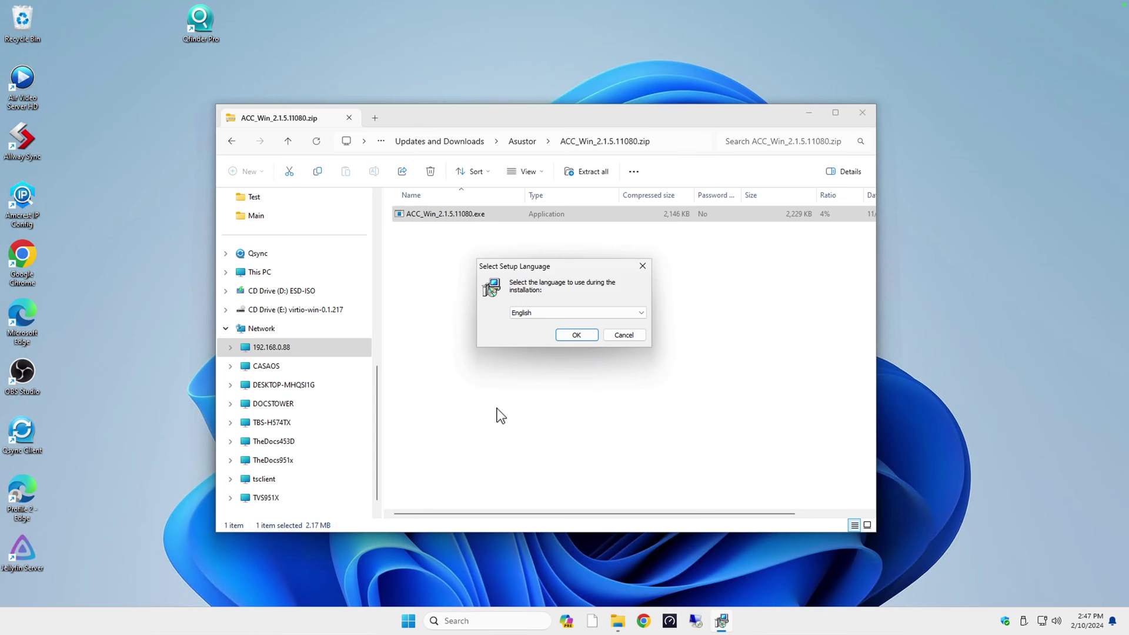
Step: Install ASUSTOR Control Center 2.1.5 with its ASUSTOR device driver and launch it
{"action": "key", "text": "Return"}
{"action": "left_click", "coordinate": [627, 402]}
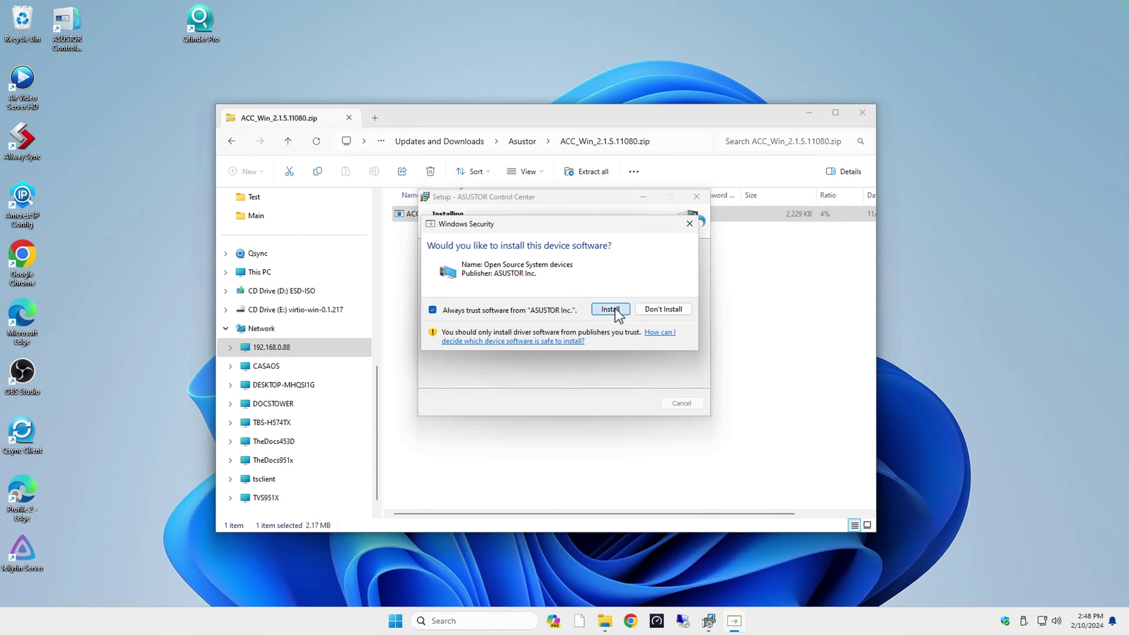
{"action": "left_click", "coordinate": [614, 310]}
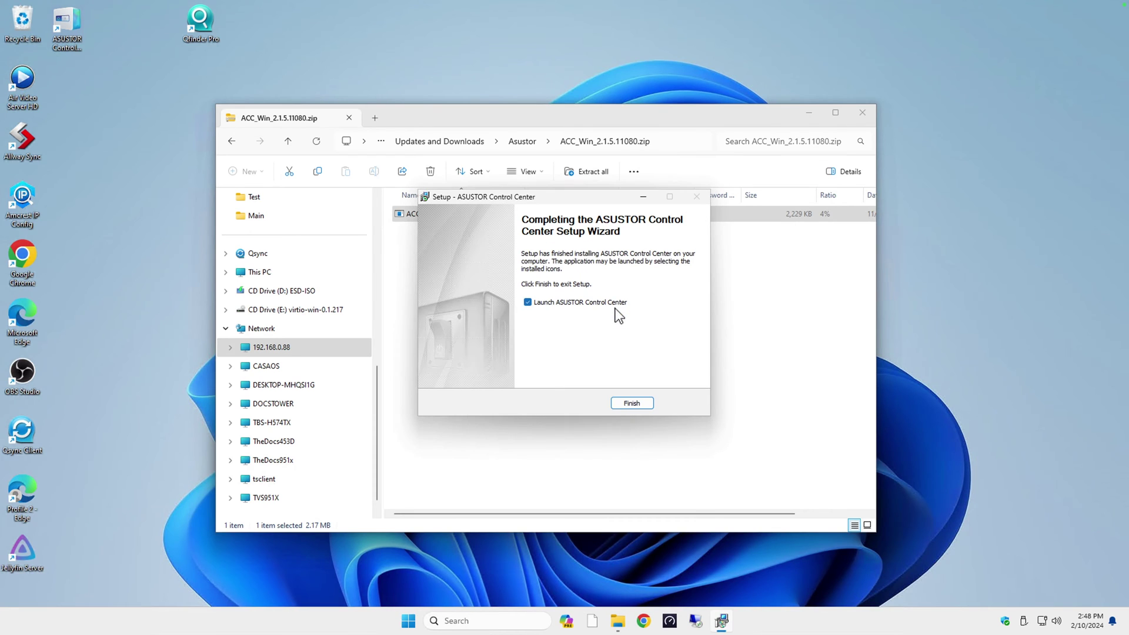
{"action": "left_click", "coordinate": [632, 403]}
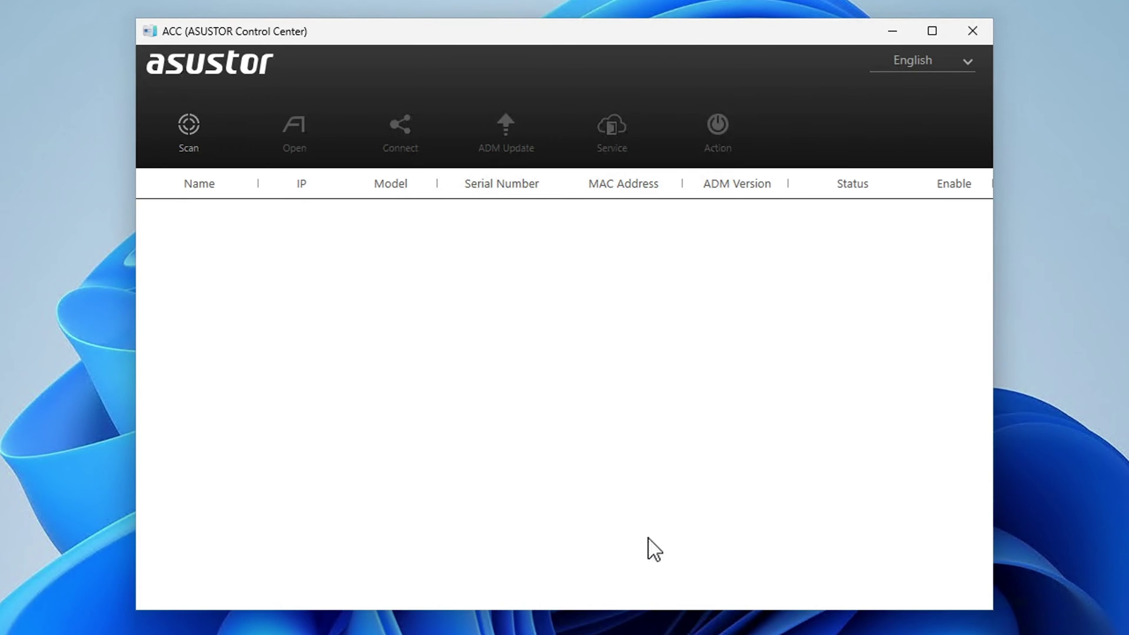
Step: Scan the network and open initialization for the uninitialized FS6712X-10EE at 192.168.0.205
{"action": "left_click", "coordinate": [177, 139]}
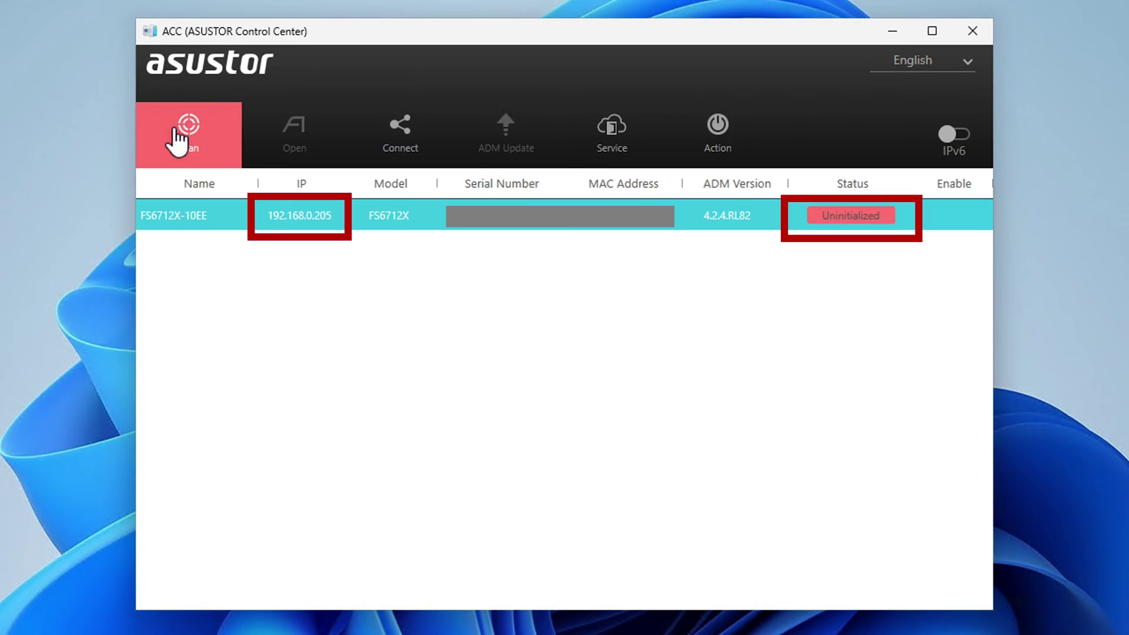
{"action": "left_click", "coordinate": [843, 226]}
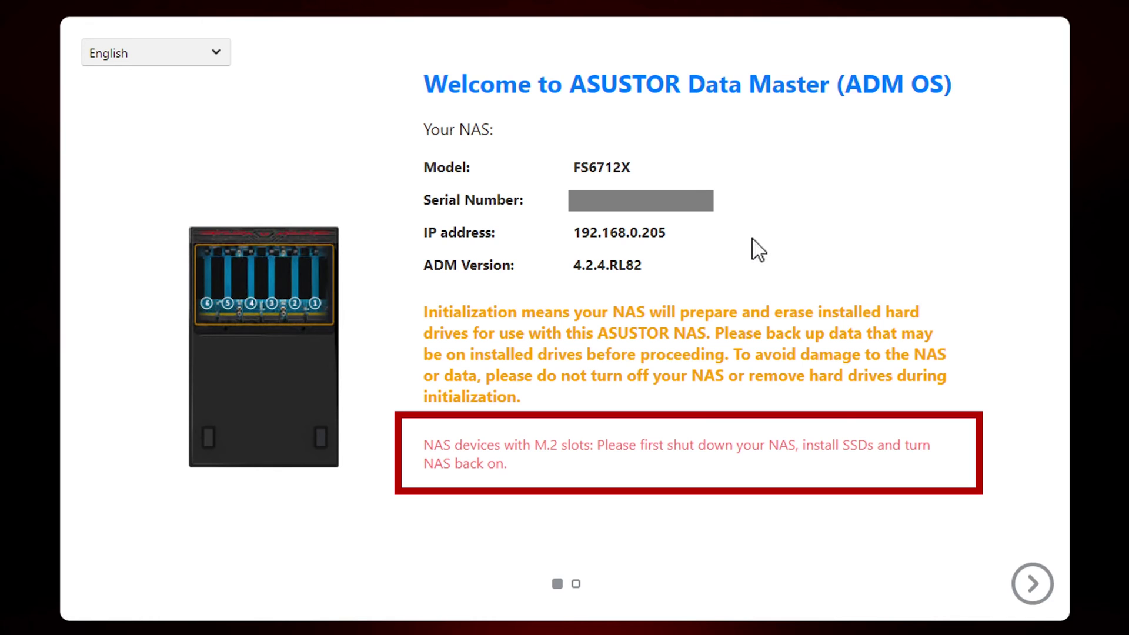
Step: Run the recommended ADM live update to 4.2.6.RPI1 and agree to the terms and conditions
{"action": "left_click", "coordinate": [1030, 585]}
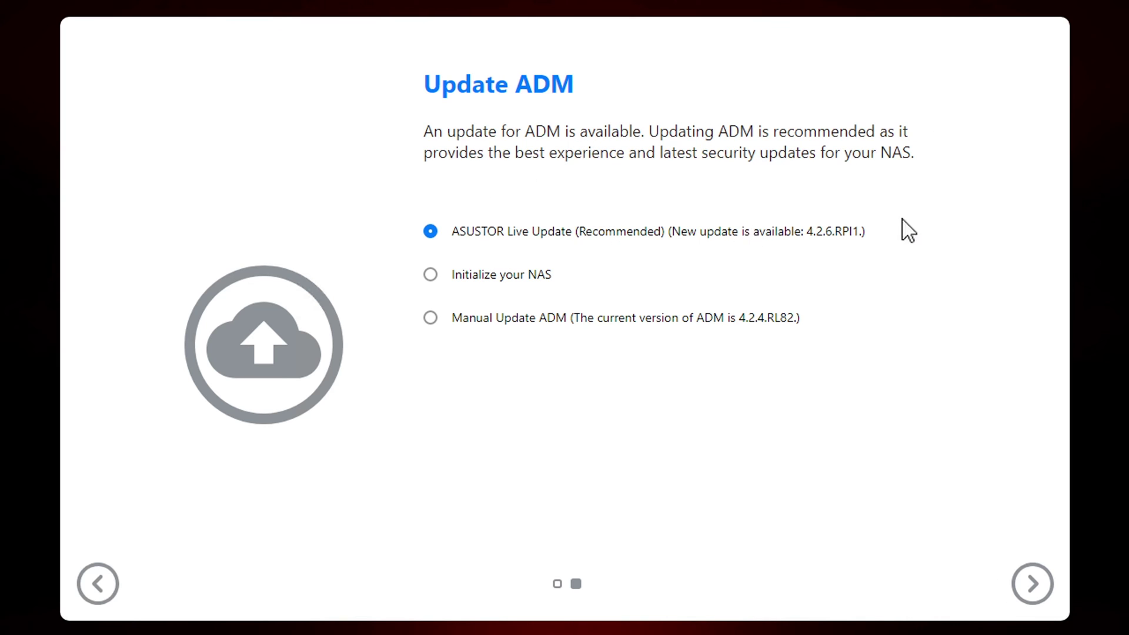
{"action": "left_click", "coordinate": [1030, 585]}
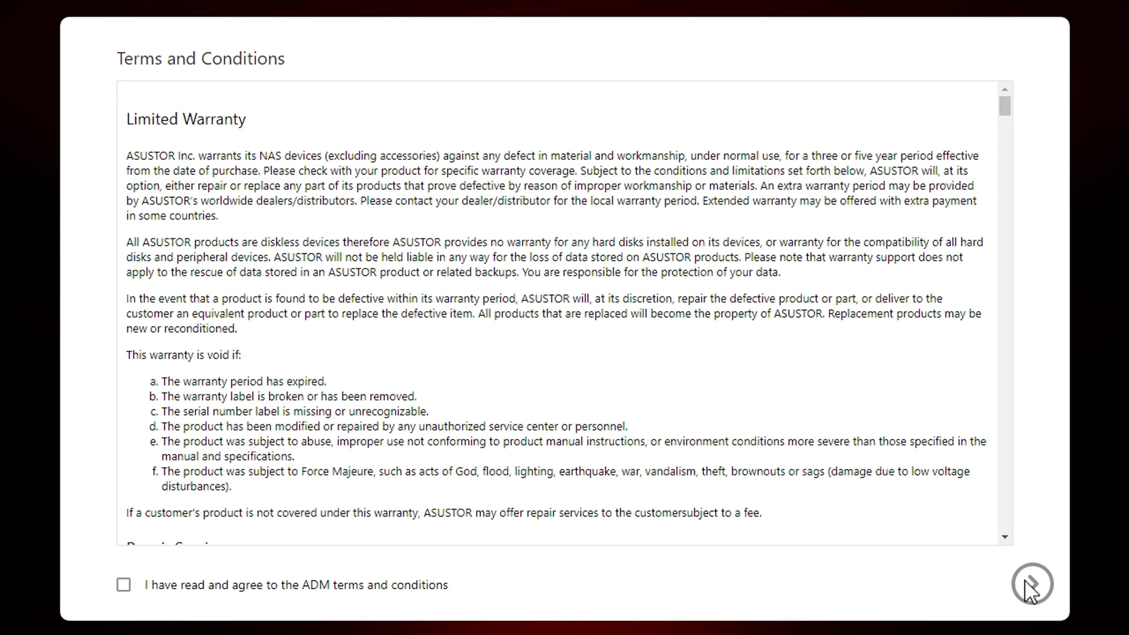
{"action": "scroll", "coordinate": [121, 597], "scroll_direction": "down", "scroll_amount": 15}
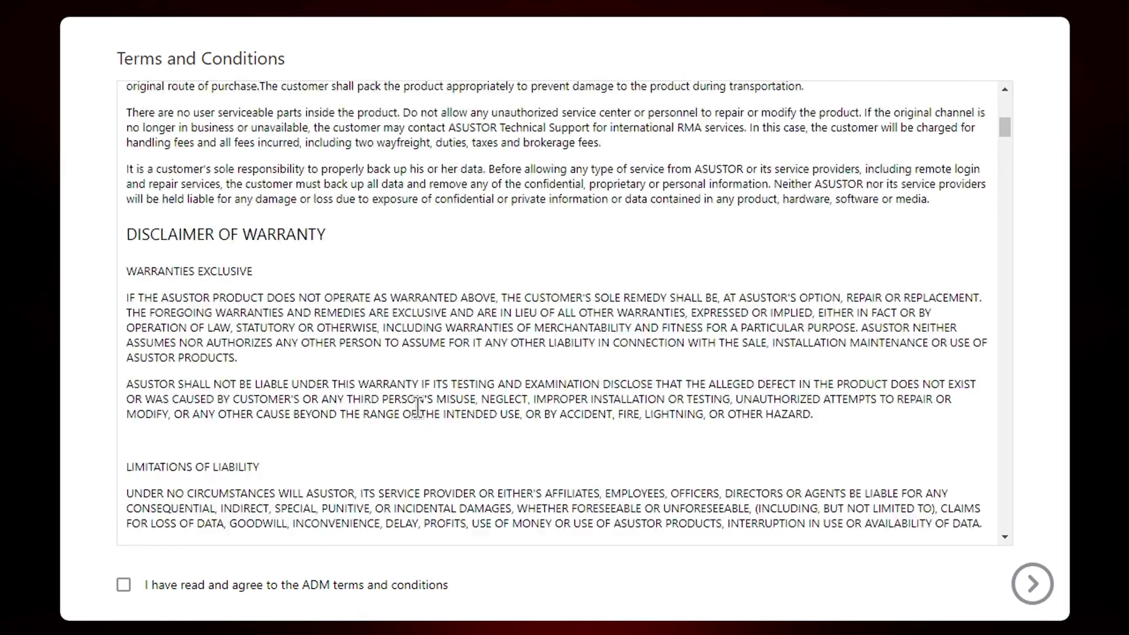
{"action": "left_click", "coordinate": [124, 586]}
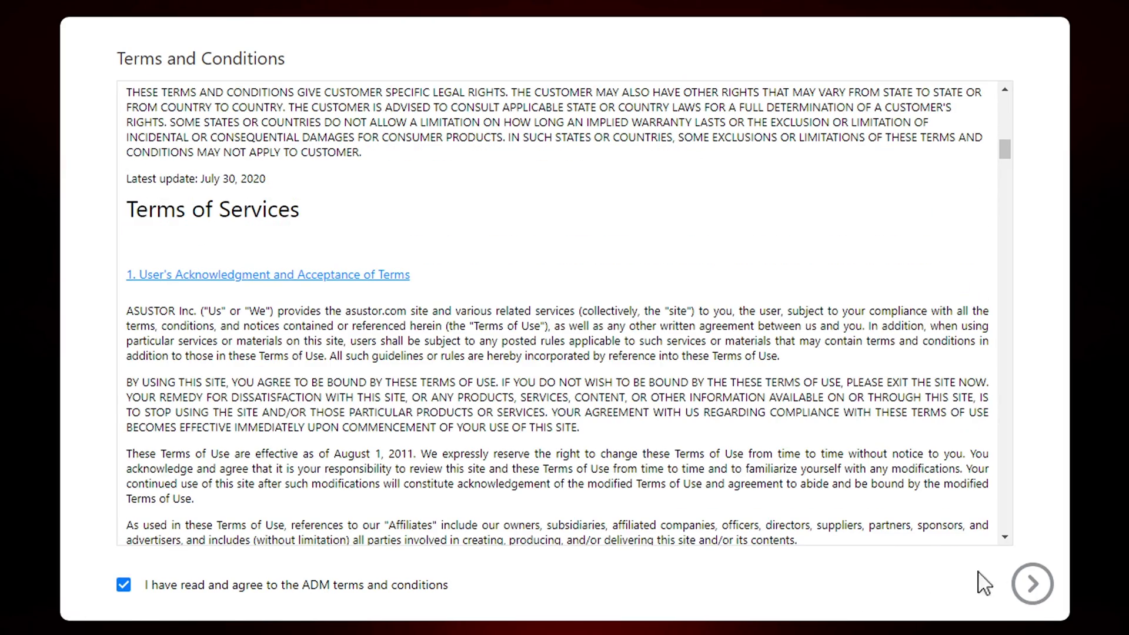
Step: Enter the account name and a confirmed strong password, keeping Balanced storage as 1.81 TB RAID 5
{"action": "left_click", "coordinate": [1033, 584]}
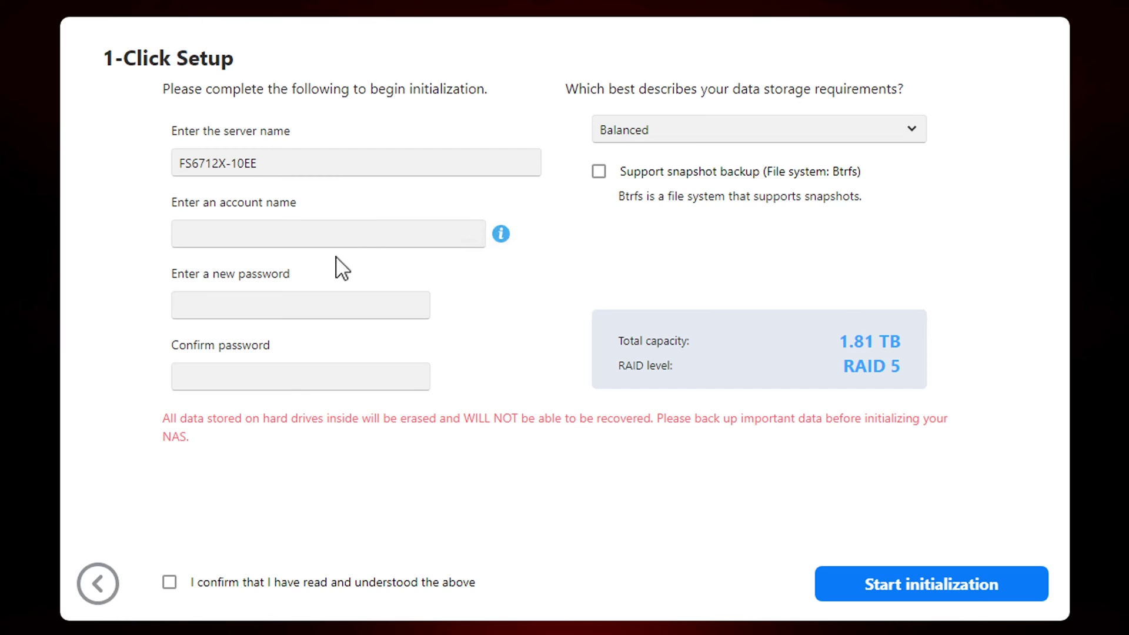
{"action": "type", "text": "•••"}
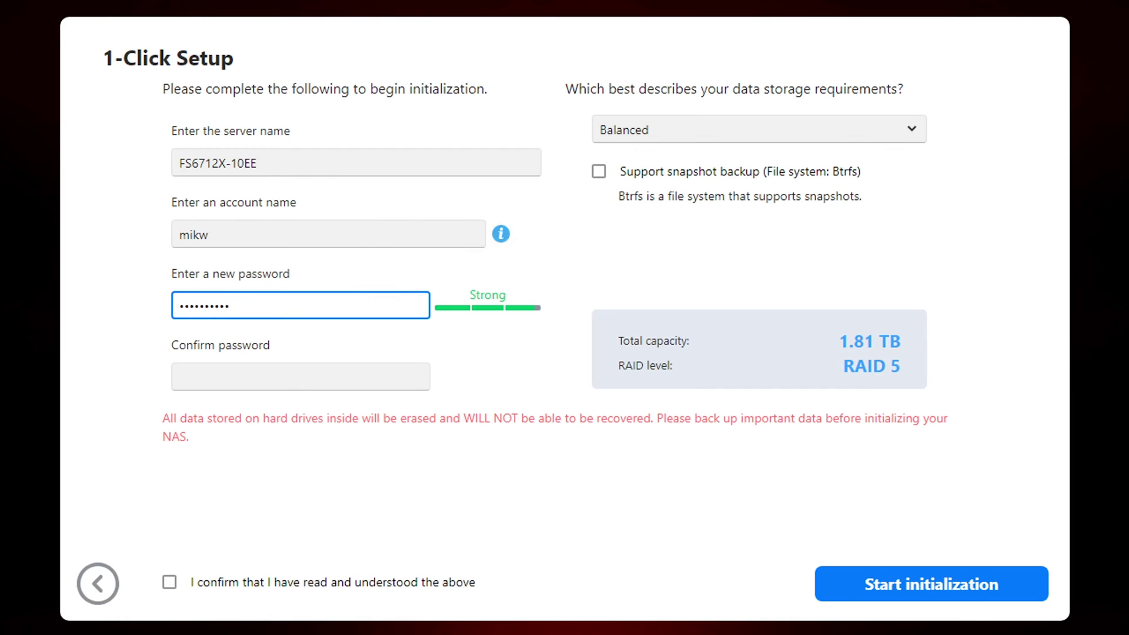
{"action": "key", "text": "Tab"}
{"action": "key", "text": "ctrl+v"}
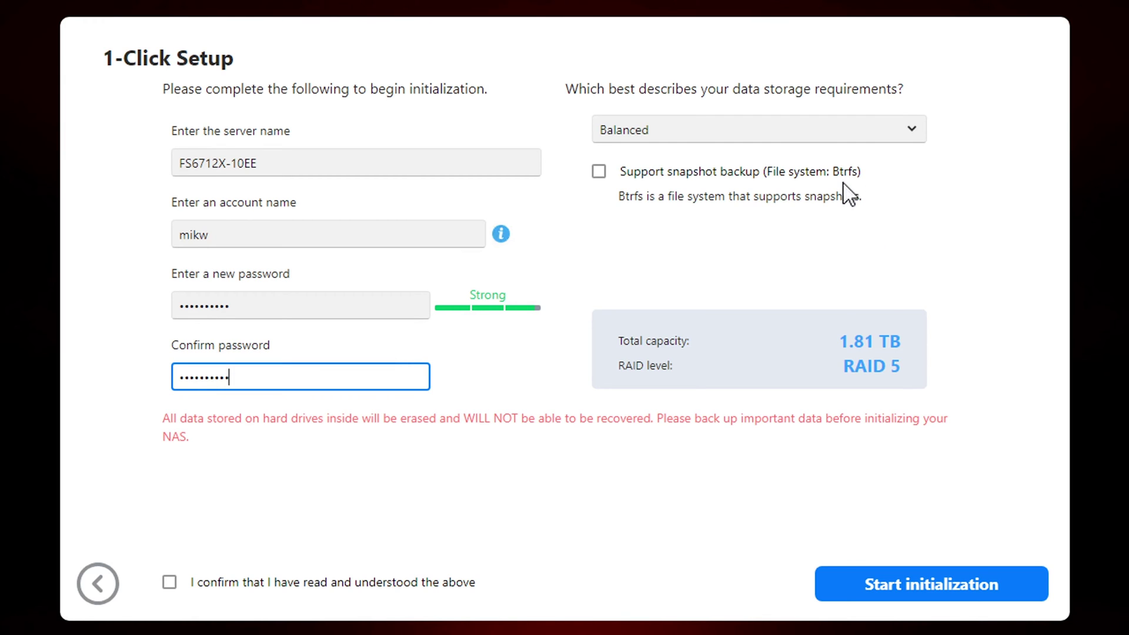
{"action": "left_click", "coordinate": [882, 129]}
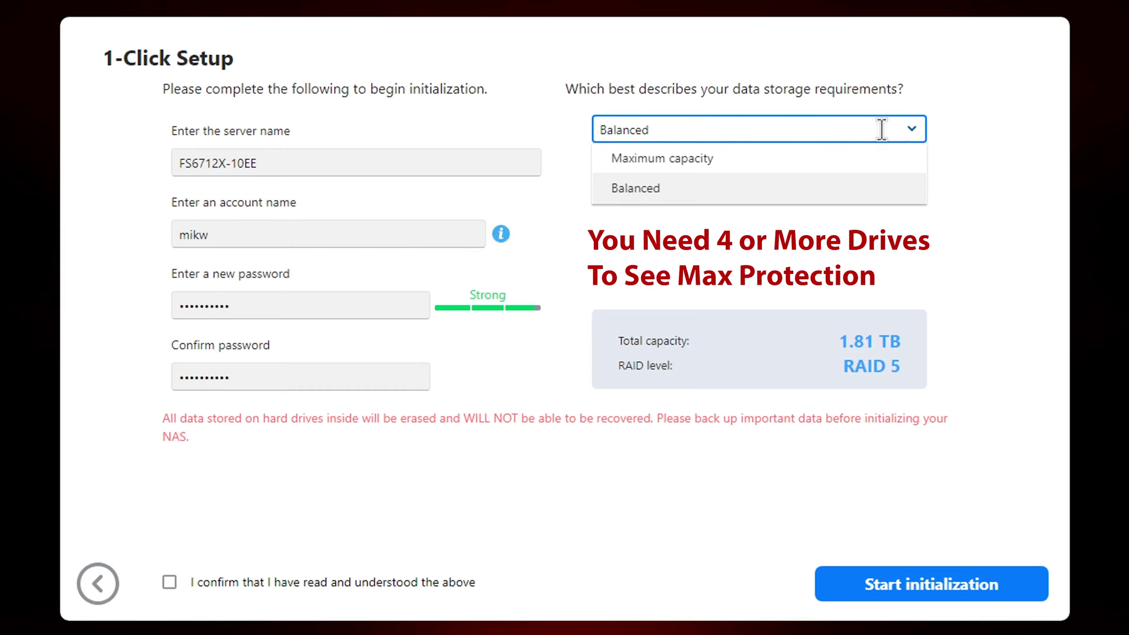
Step: Keep Balanced RAID 5 without Btrfs snapshots, confirm the erase warning, and run initialization
{"action": "left_click", "coordinate": [972, 144]}
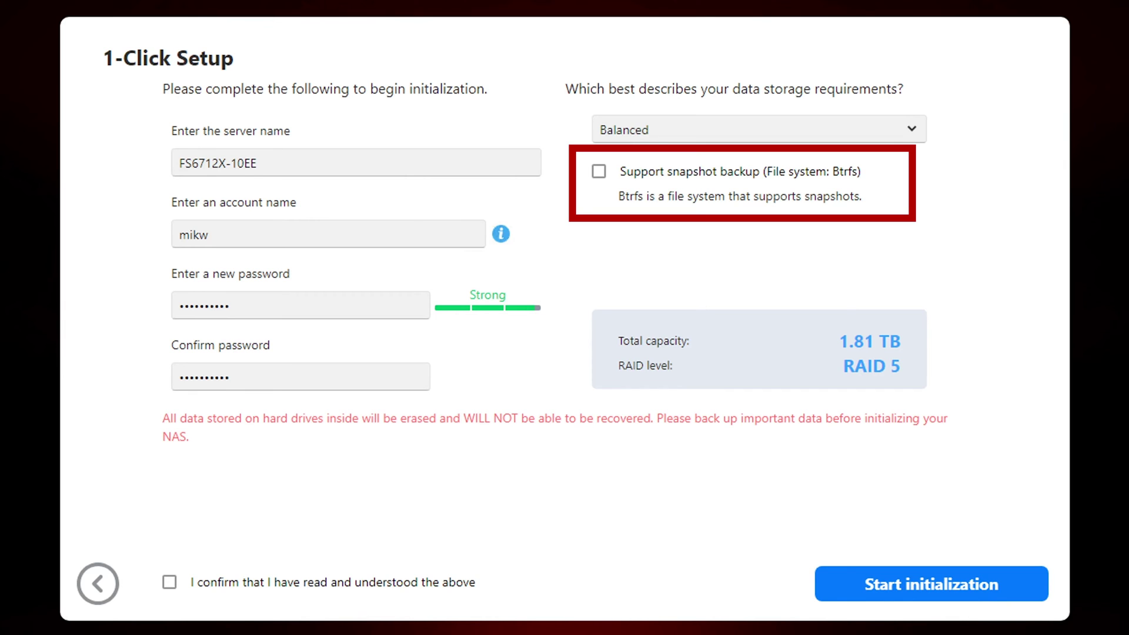
{"action": "left_click", "coordinate": [947, 595]}
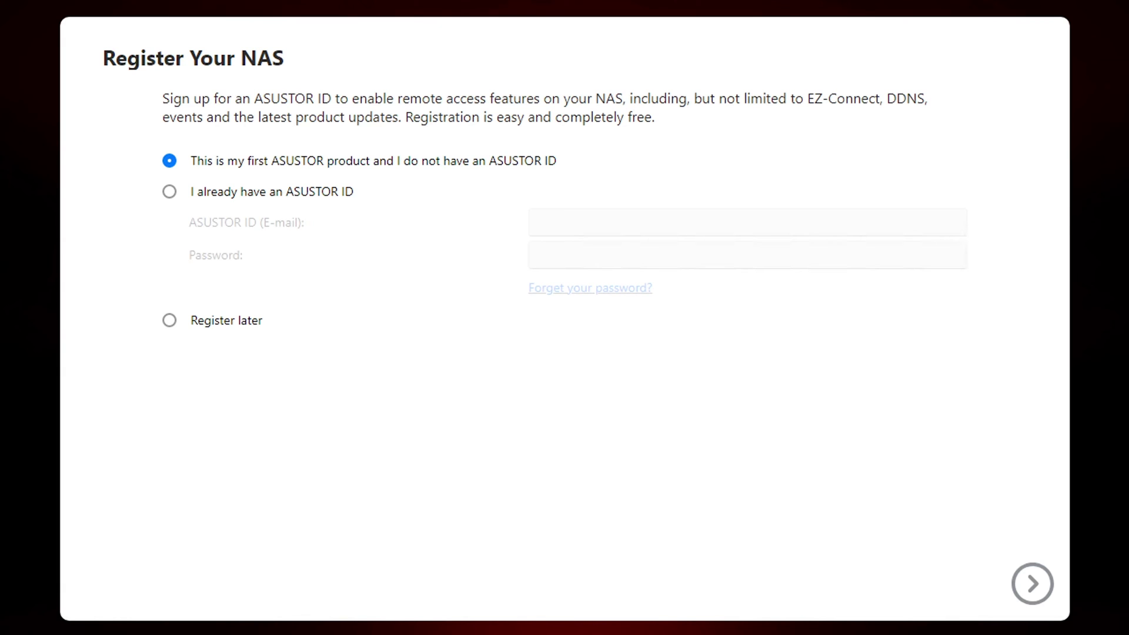
Step: Register later, accept the privacy notice, and keep default ports 8000/8001 with the risk agreement
{"action": "left_click", "coordinate": [169, 320]}
{"action": "left_click", "coordinate": [1023, 576]}
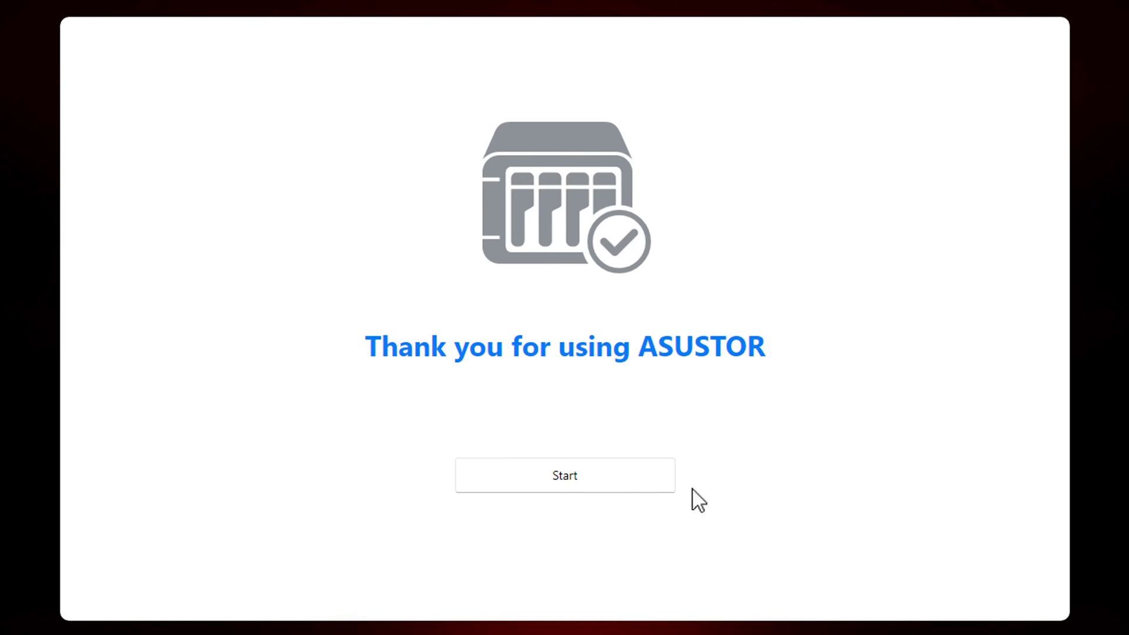
{"action": "left_click", "coordinate": [578, 470]}
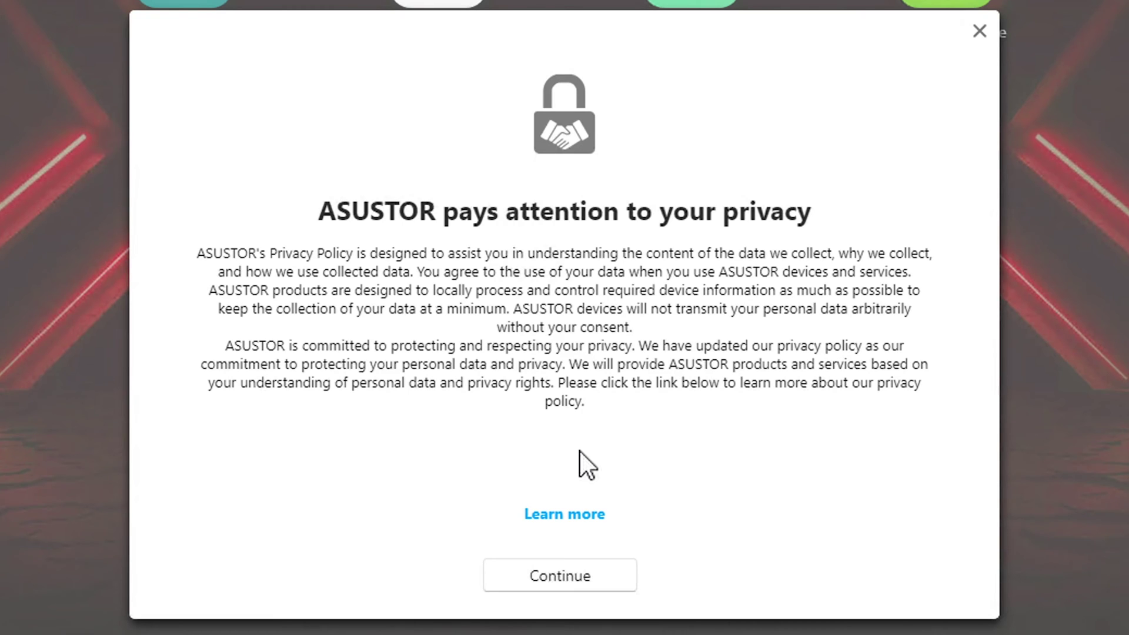
{"action": "left_click", "coordinate": [556, 573]}
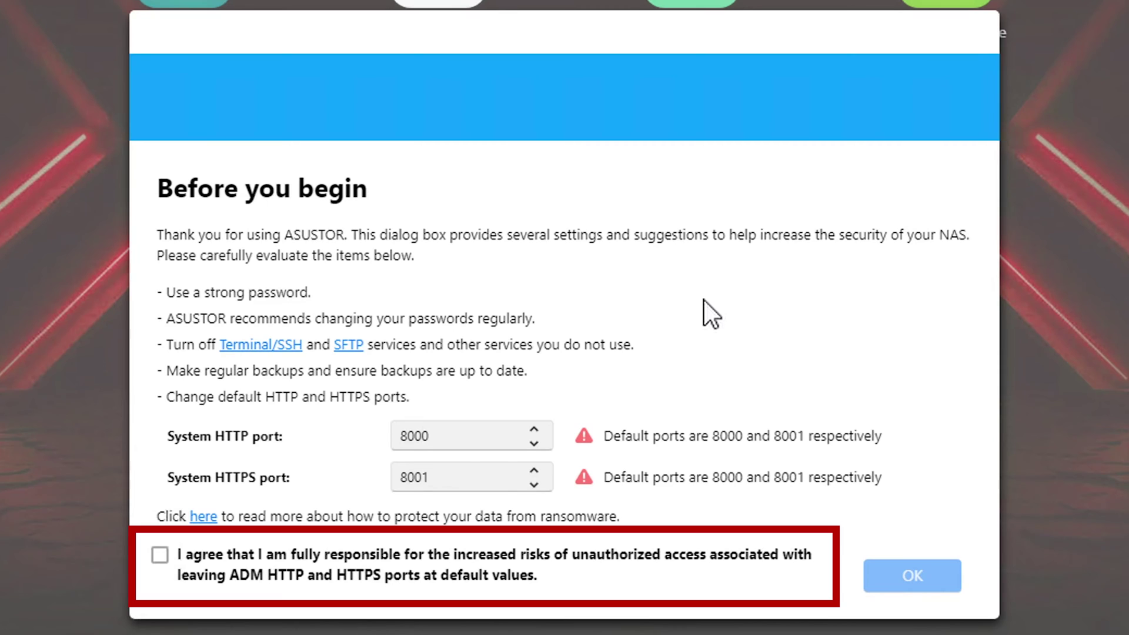
{"action": "left_click", "coordinate": [159, 559]}
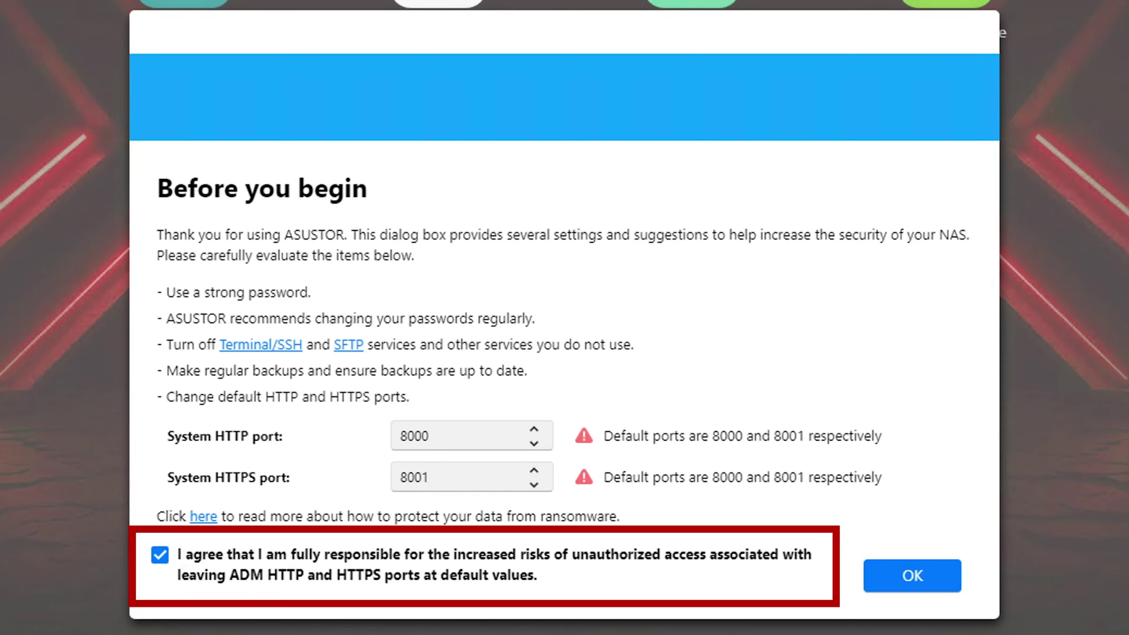
{"action": "left_click", "coordinate": [893, 579]}
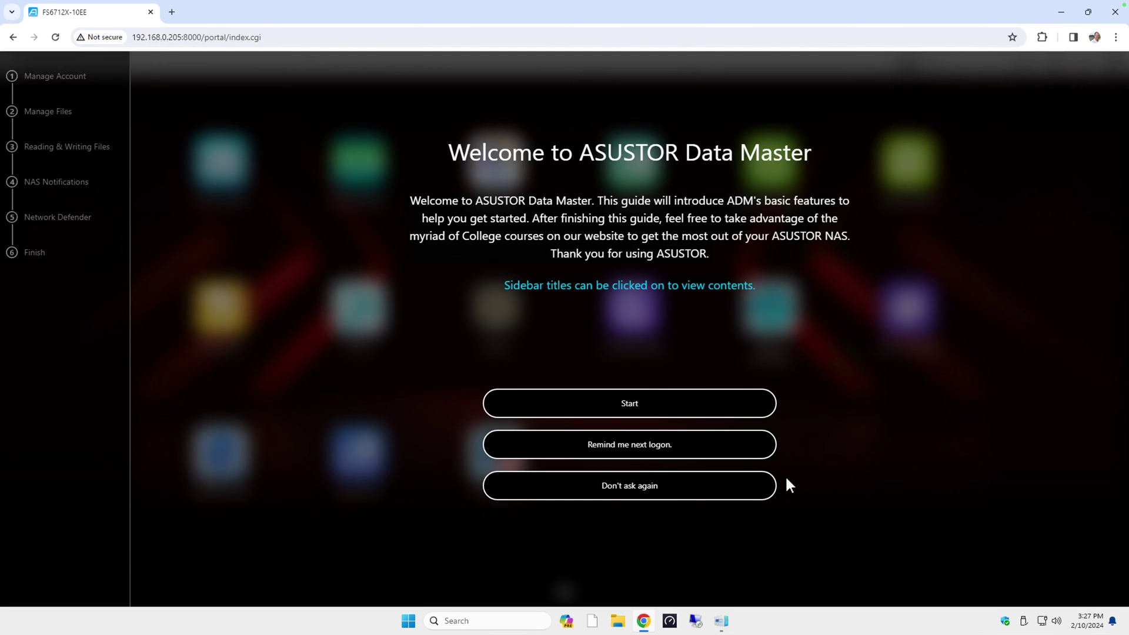
Step: Start the getting-started guide and open the Add New User form in Access Control
{"action": "left_click", "coordinate": [640, 404]}
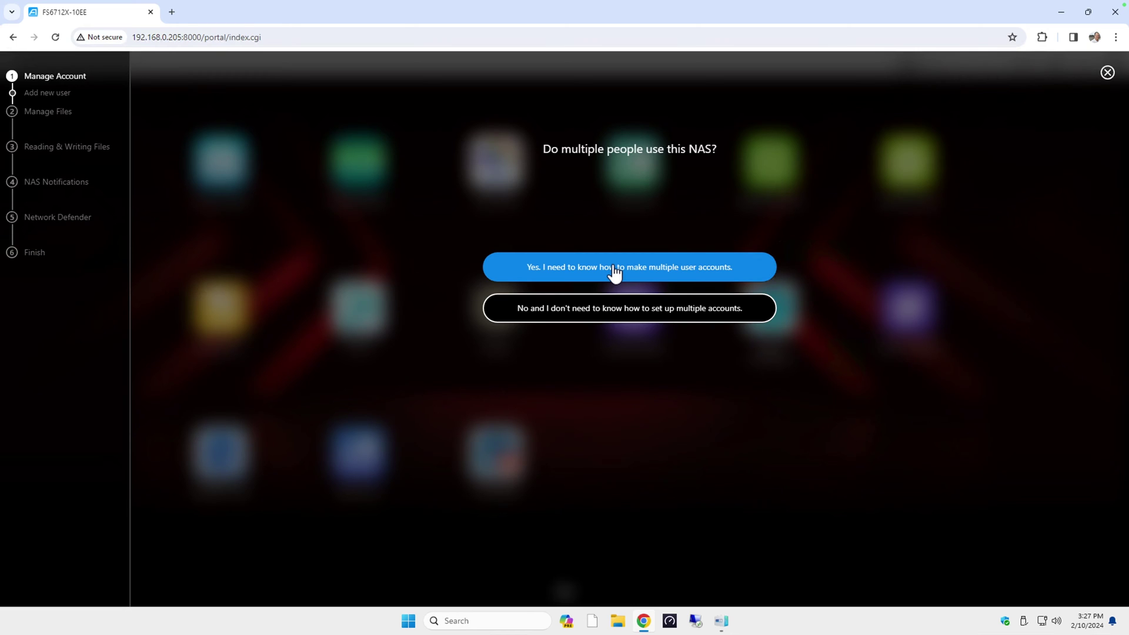
{"action": "left_click", "coordinate": [615, 272]}
{"action": "left_click", "coordinate": [323, 309]}
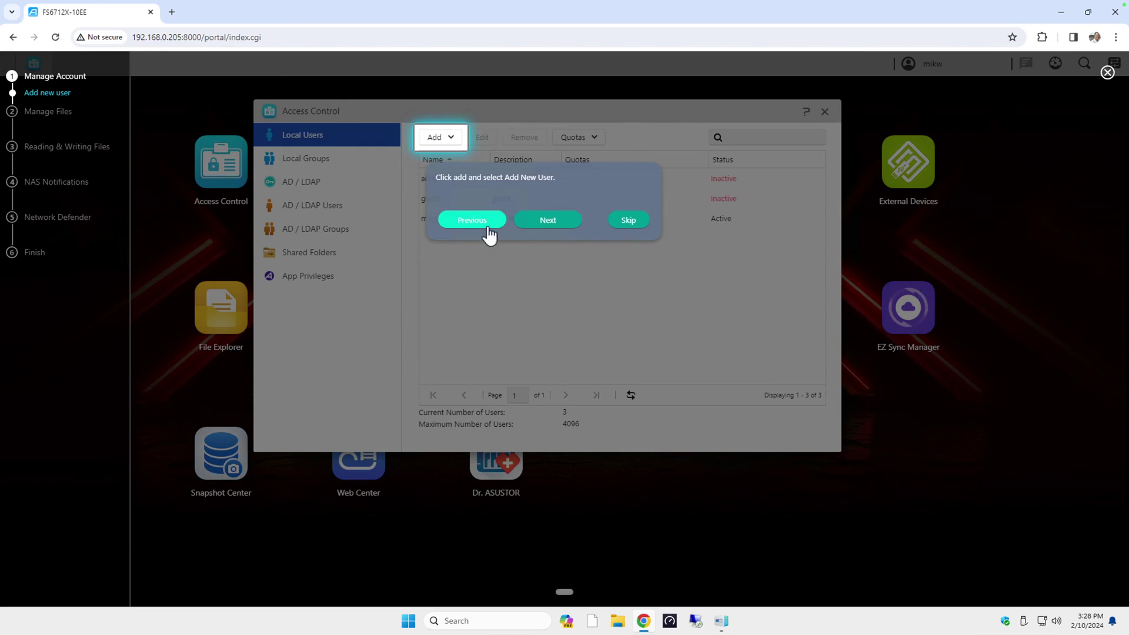
{"action": "left_click", "coordinate": [523, 224]}
Step: Create local user test with a strong password, keeping default groups, folder permissions and quota
{"action": "type", "text": "test"}
{"action": "key", "text": "Tab"}
{"action": "key", "text": "Tab"}
{"action": "type", "text": "**********"}
{"action": "key", "text": "Tab"}
{"action": "type", "text": "**********"}
{"action": "left_click", "coordinate": [644, 435]}
{"action": "left_click", "coordinate": [644, 436]}
{"action": "left_click", "coordinate": [644, 437]}
{"action": "left_click", "coordinate": [643, 442]}
{"action": "left_click", "coordinate": [643, 440]}
{"action": "left_click", "coordinate": [644, 438]}
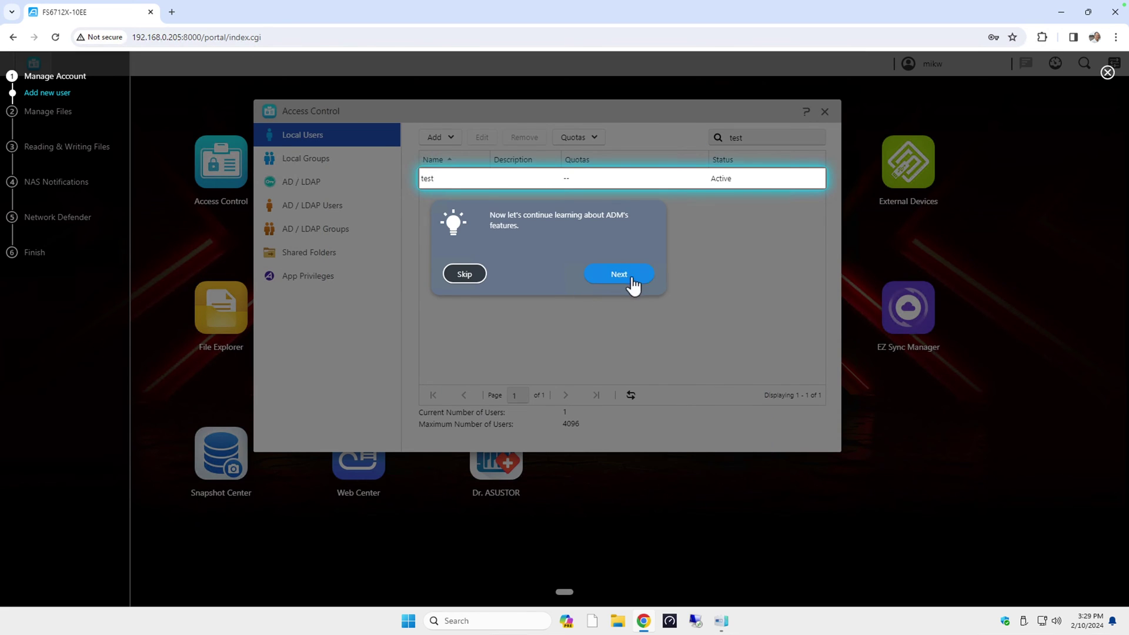
{"action": "left_click", "coordinate": [624, 273]}
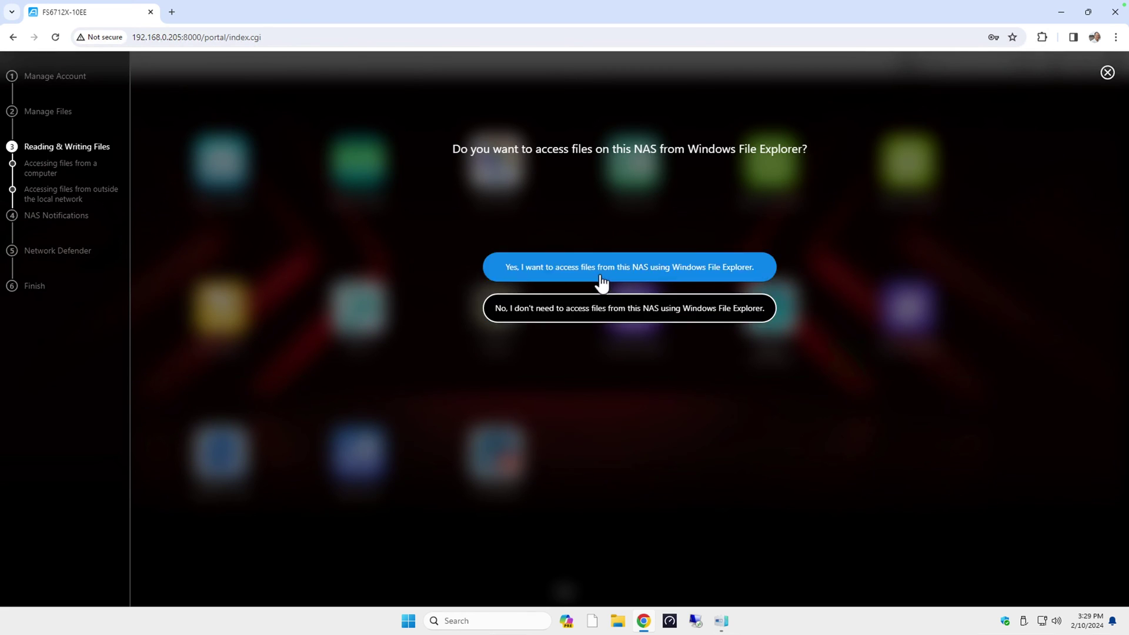
Step: Choose Windows File Explorer access to the NAS and skip the address instructions
{"action": "left_click", "coordinate": [604, 277]}
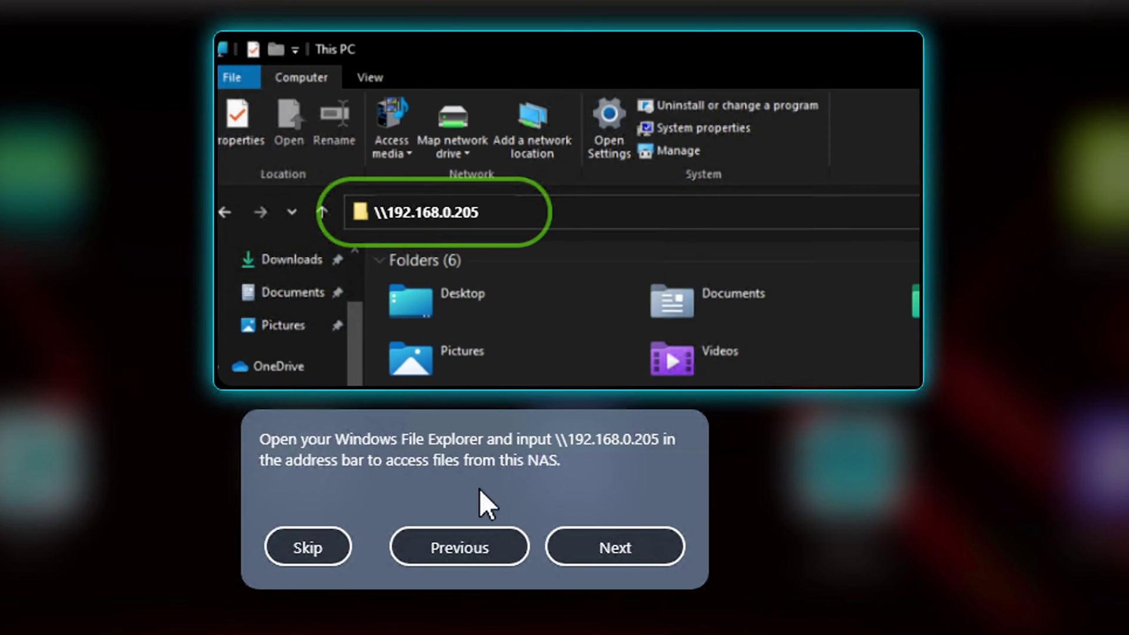
{"action": "left_click", "coordinate": [311, 549]}
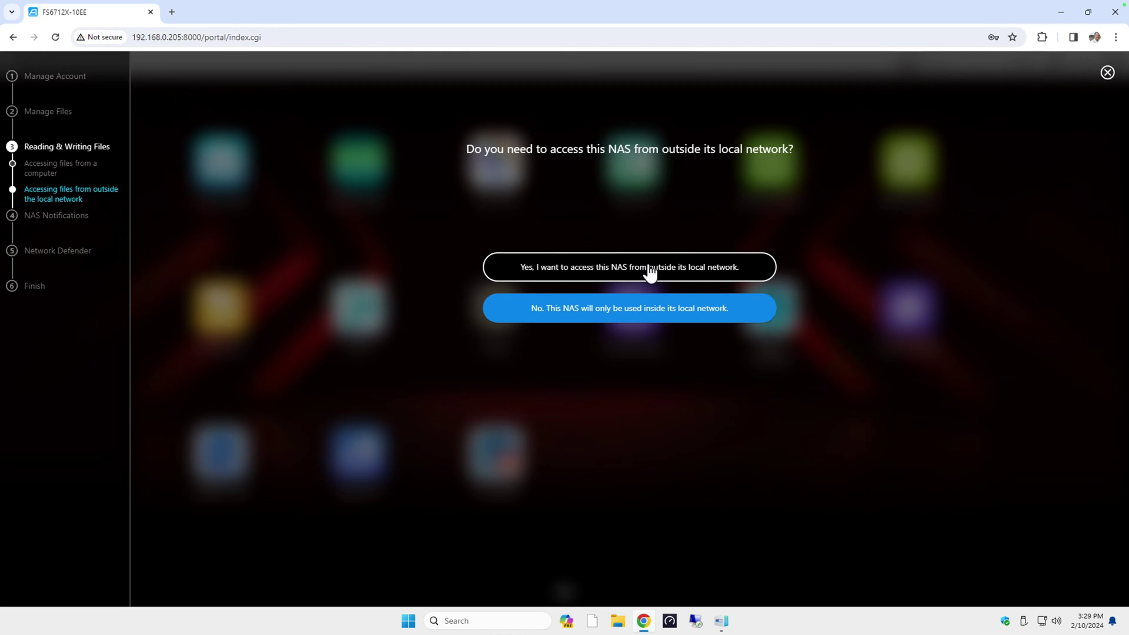
Step: Close the guide and review Volume 1 (1.78 TB RAID 5) and its three M.2 drives in Storage Manager
{"action": "left_click", "coordinate": [1106, 76]}
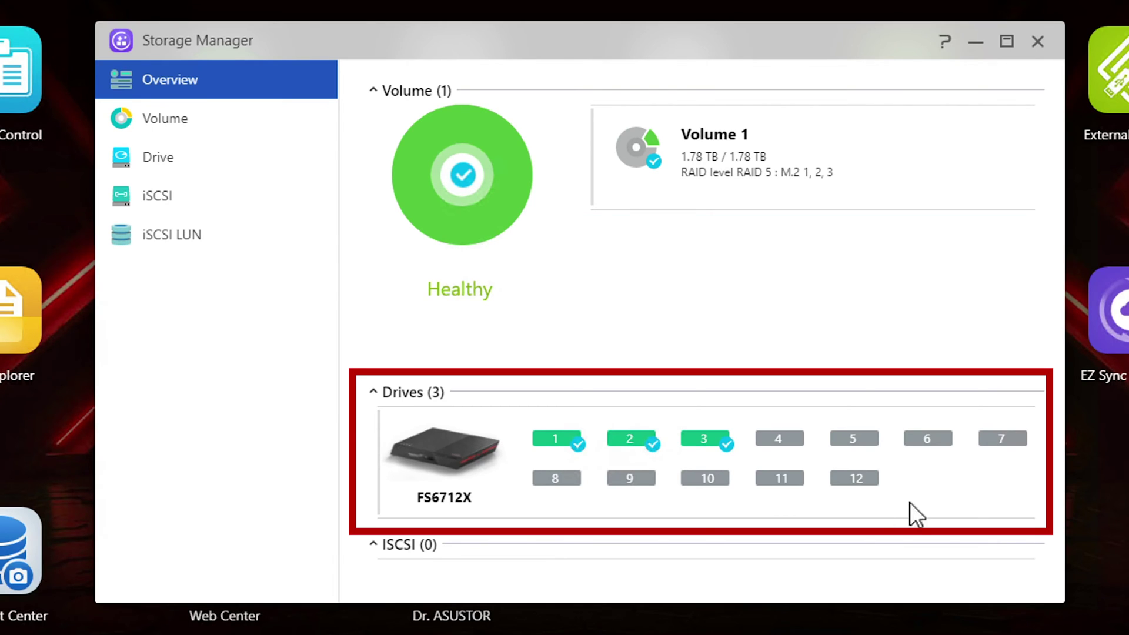
{"action": "left_click", "coordinate": [170, 122]}
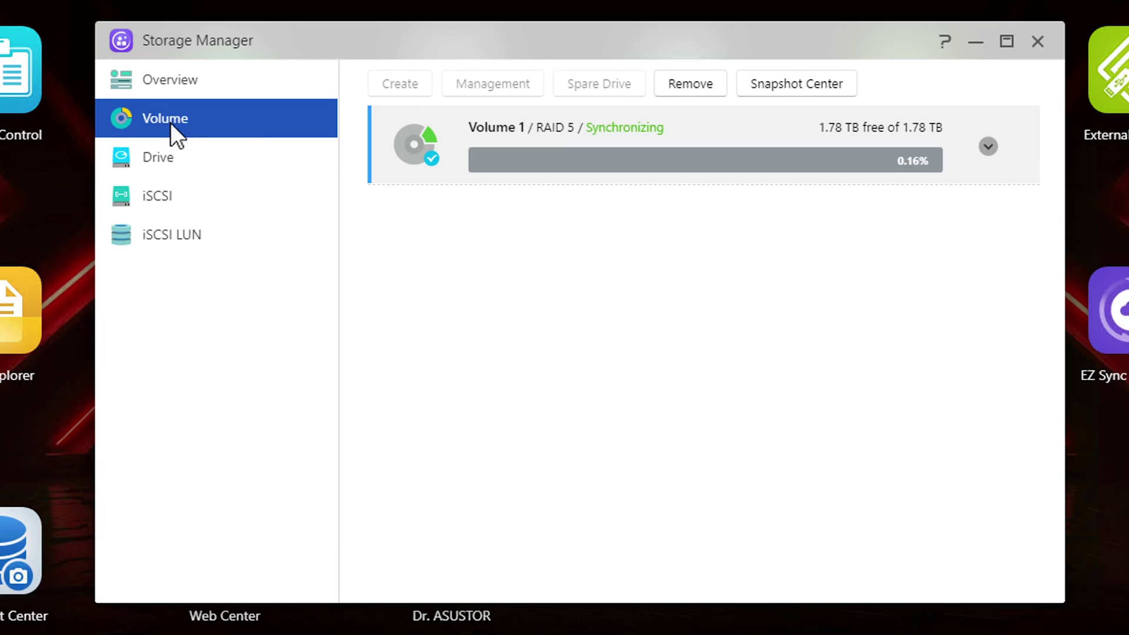
{"action": "left_click", "coordinate": [160, 152]}
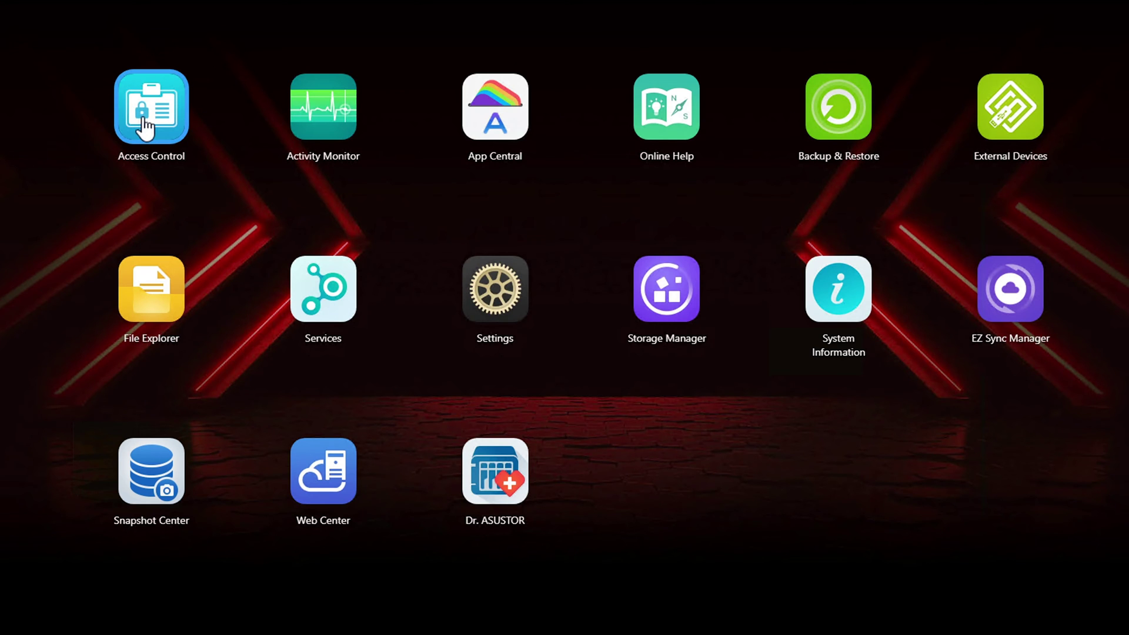
Step: Start a new shared folder named Test Data located on Volume 1
{"action": "left_click", "coordinate": [144, 121]}
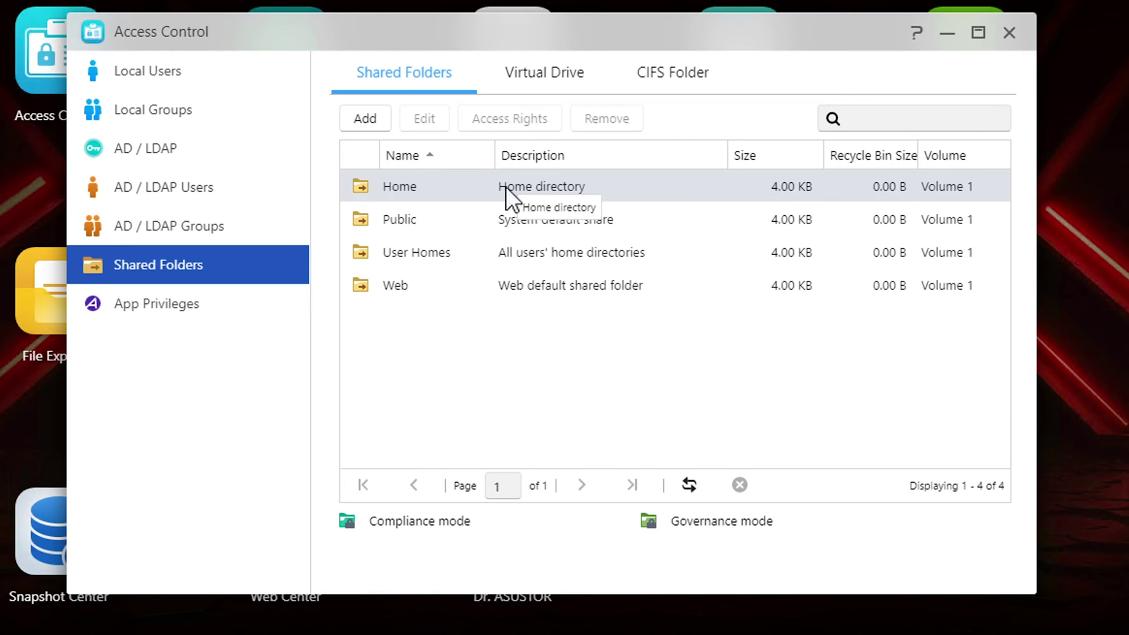
{"action": "left_click", "coordinate": [369, 120]}
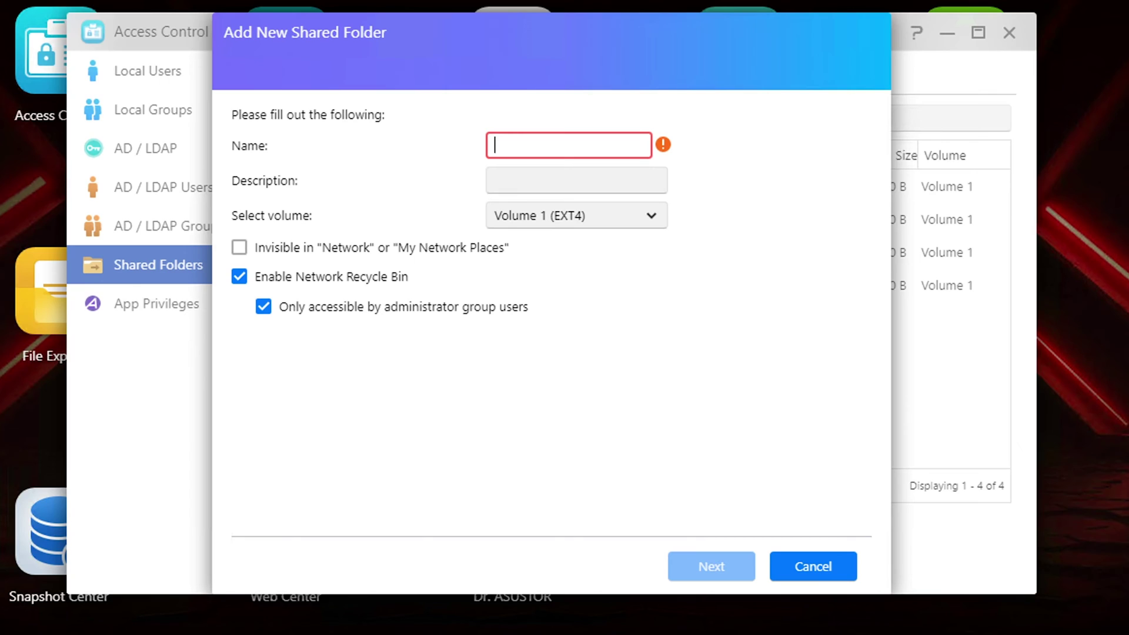
{"action": "type", "text": "Test Data"}
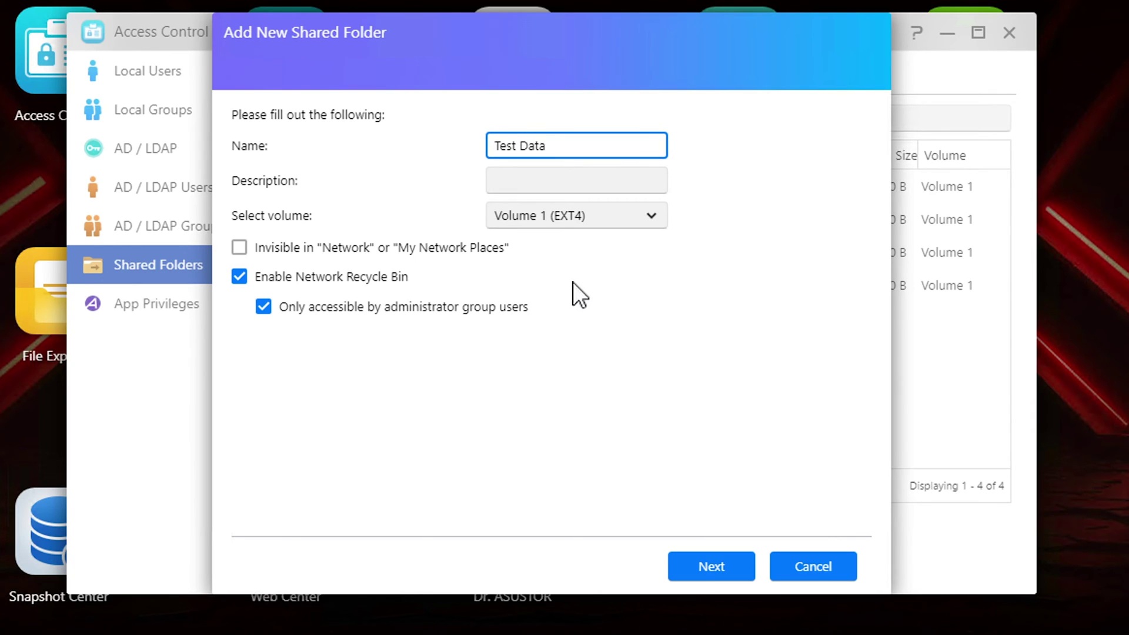
{"action": "left_click", "coordinate": [616, 218]}
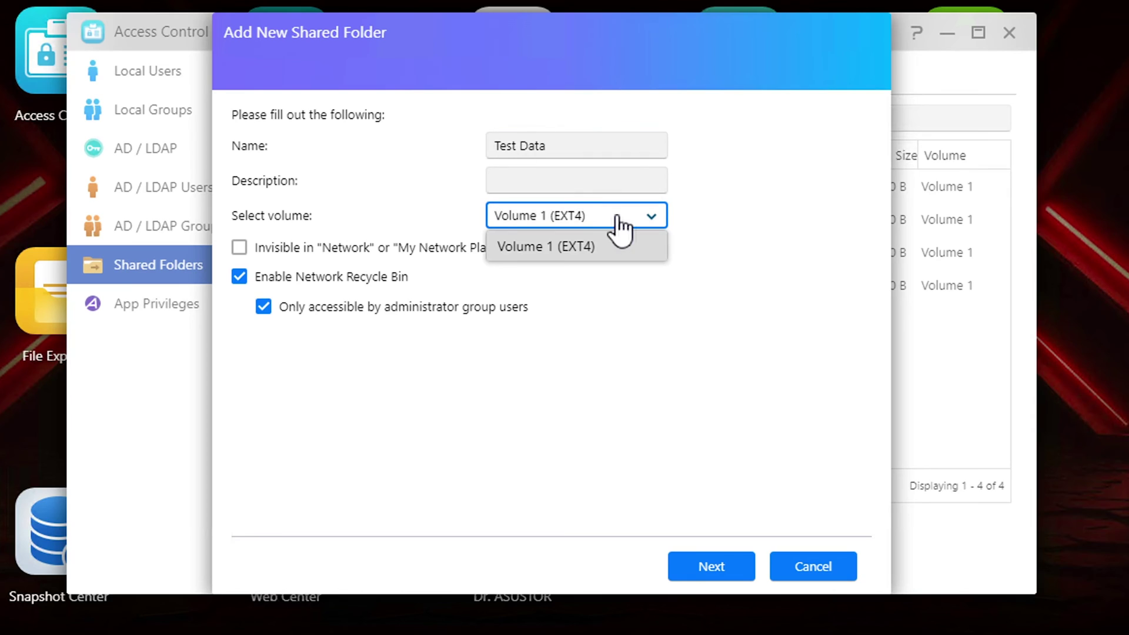
{"action": "left_click", "coordinate": [613, 226]}
{"action": "left_click", "coordinate": [601, 186]}
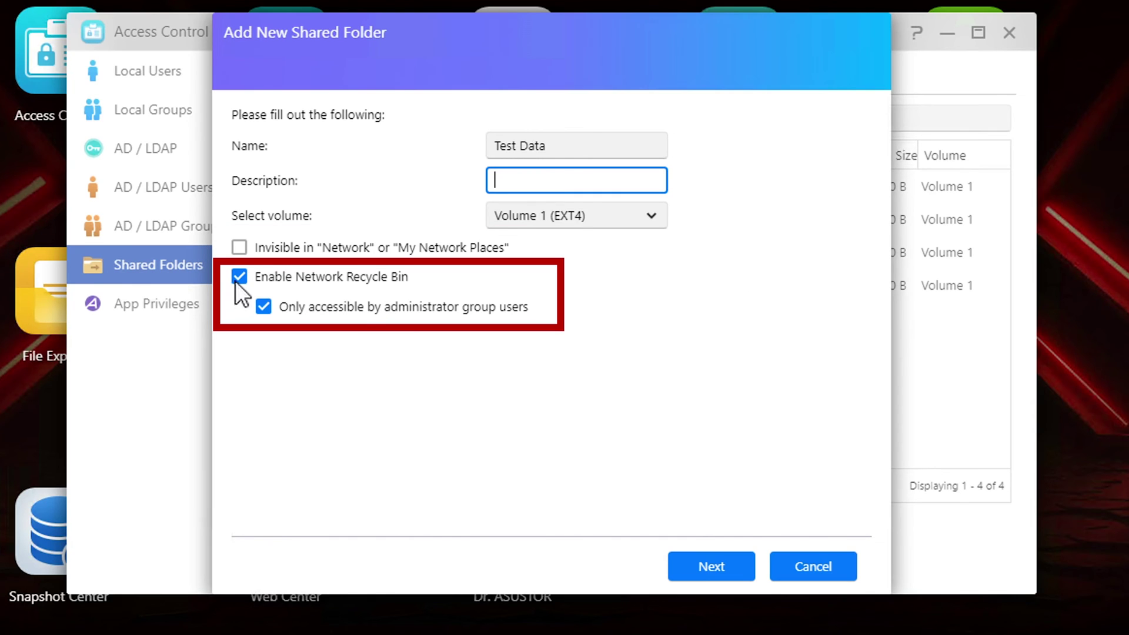
Step: Disable the network recycle bin, keep default access rights without encryption, and create the folder
{"action": "left_click", "coordinate": [239, 280]}
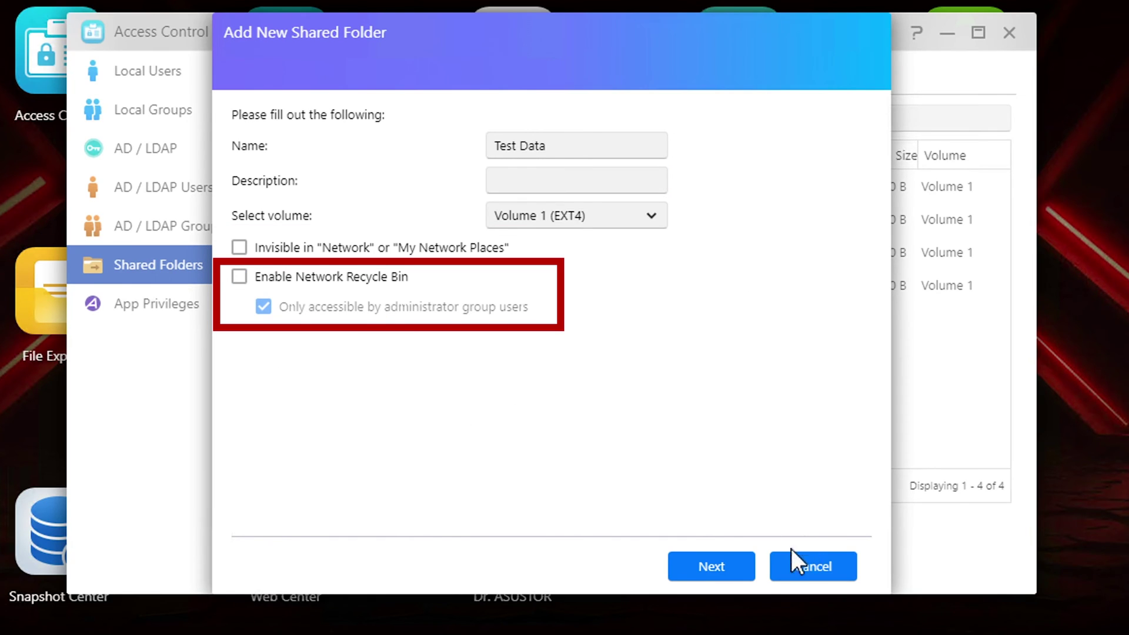
{"action": "left_click", "coordinate": [746, 566]}
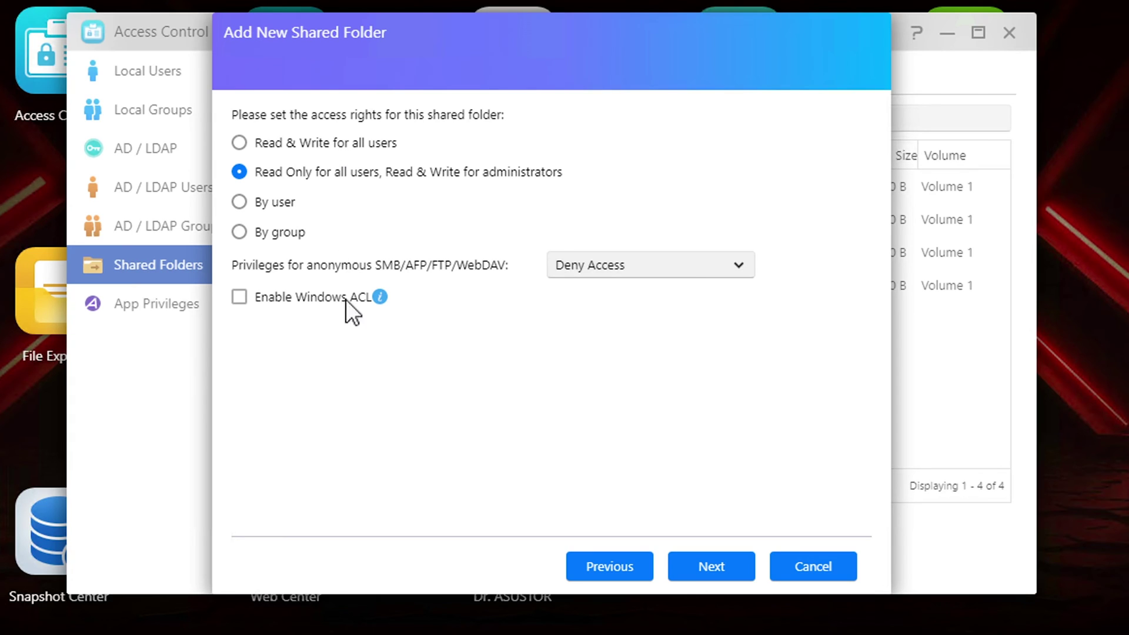
{"action": "left_click", "coordinate": [712, 567]}
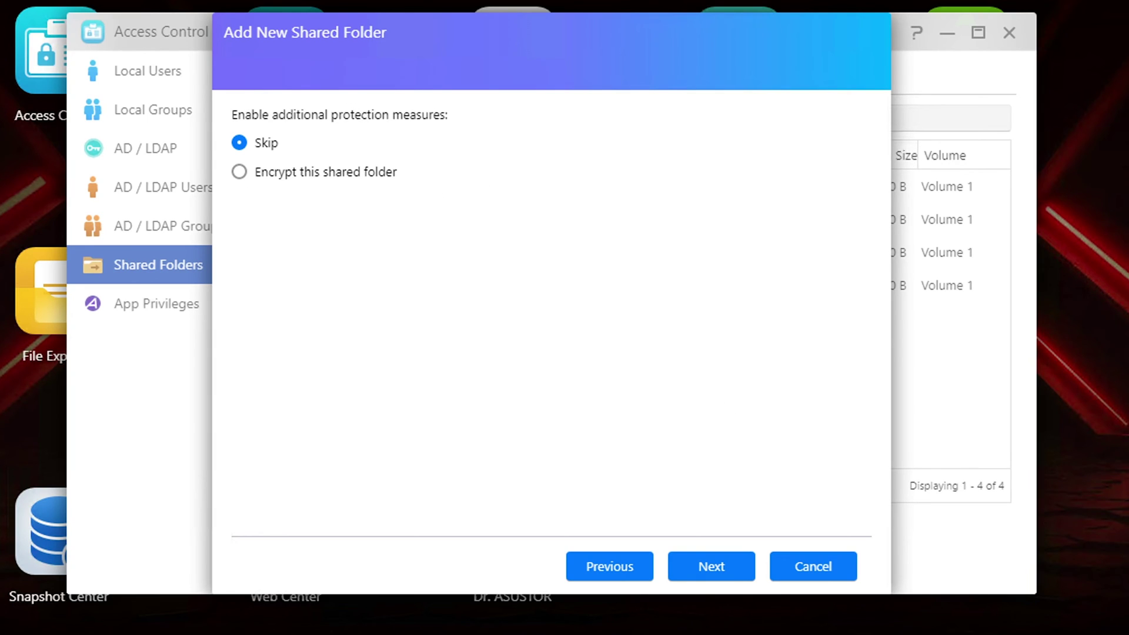
{"action": "left_click", "coordinate": [722, 581]}
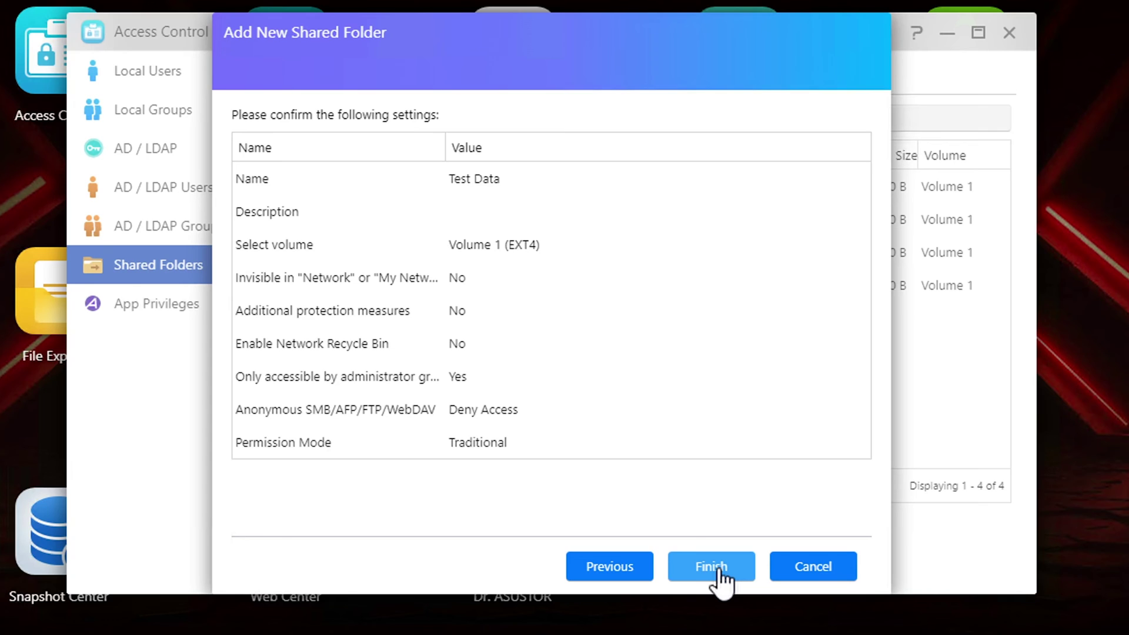
{"action": "left_click", "coordinate": [719, 569]}
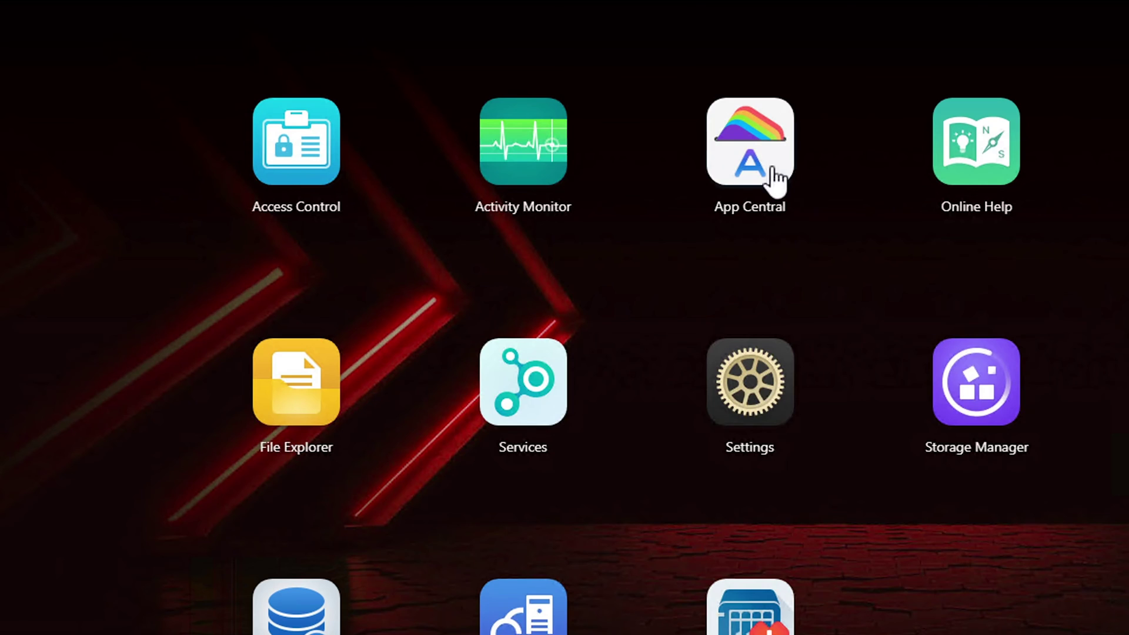
Step: Open the app store and accept its terms of use and privacy statement
{"action": "left_click", "coordinate": [772, 169]}
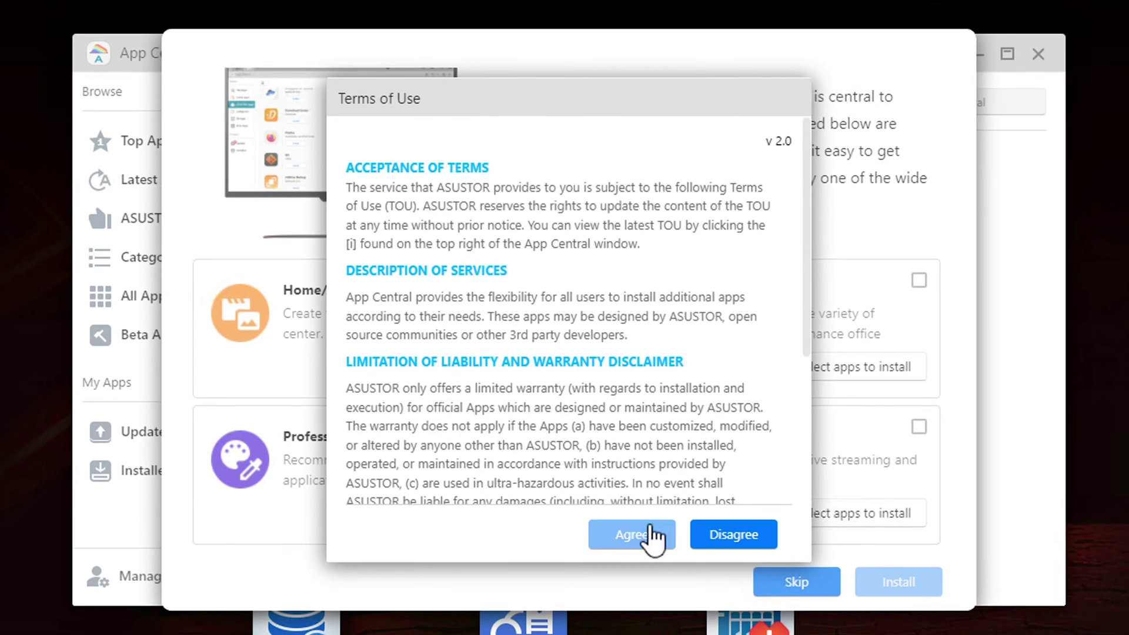
{"action": "left_click", "coordinate": [649, 536]}
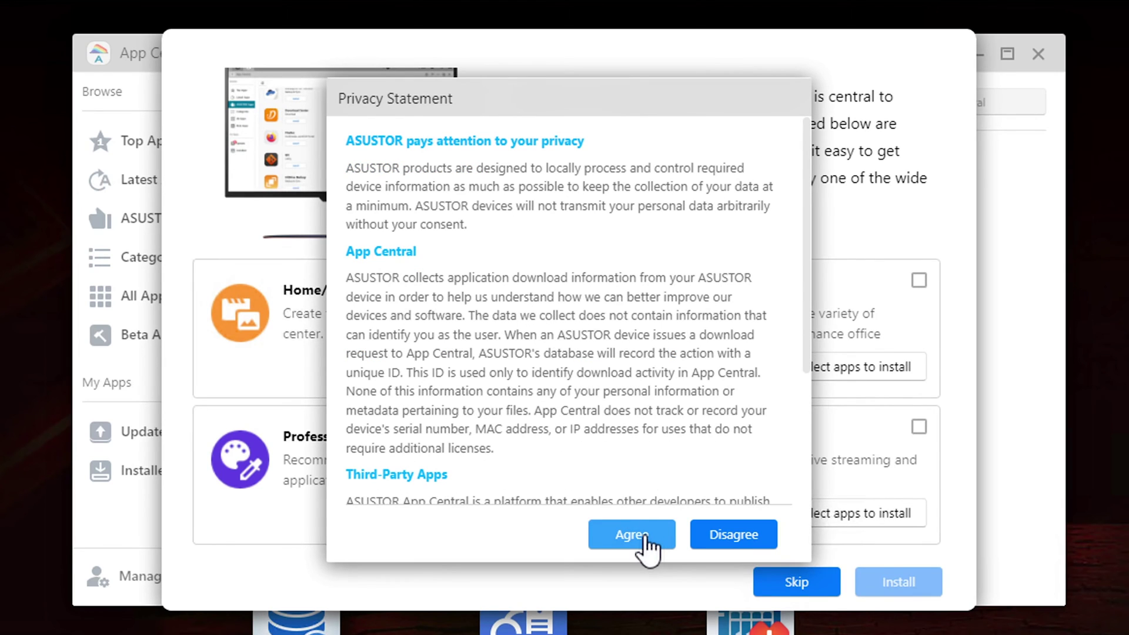
{"action": "left_click", "coordinate": [648, 539]}
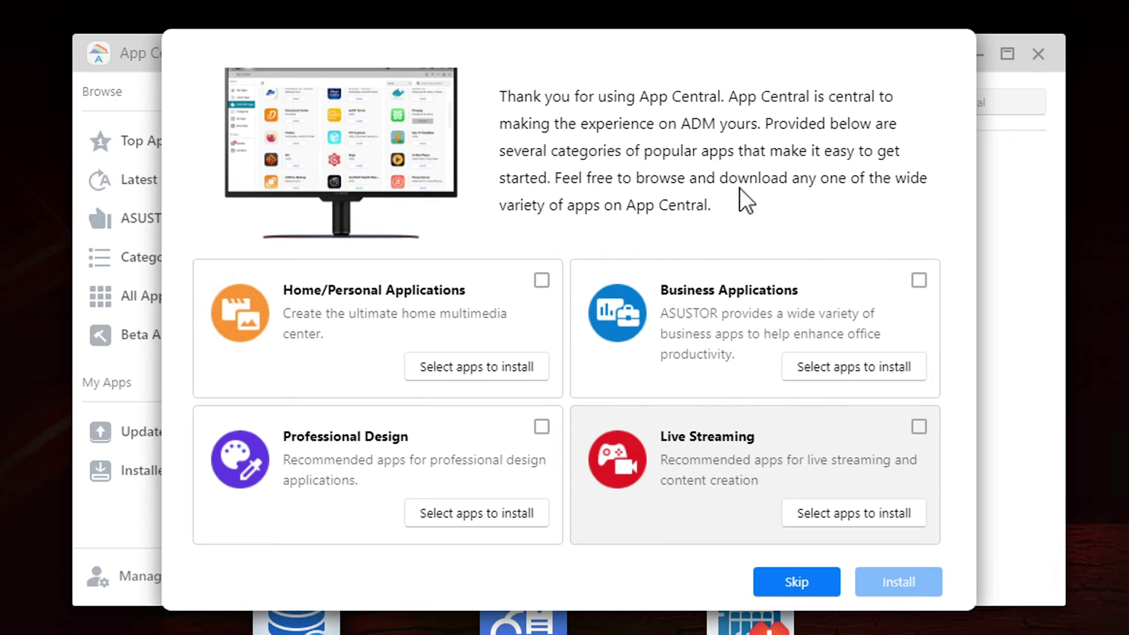
Step: Browse the Home, Business and Professional Design app suggestions without installing any, then open Settings
{"action": "left_click", "coordinate": [449, 371]}
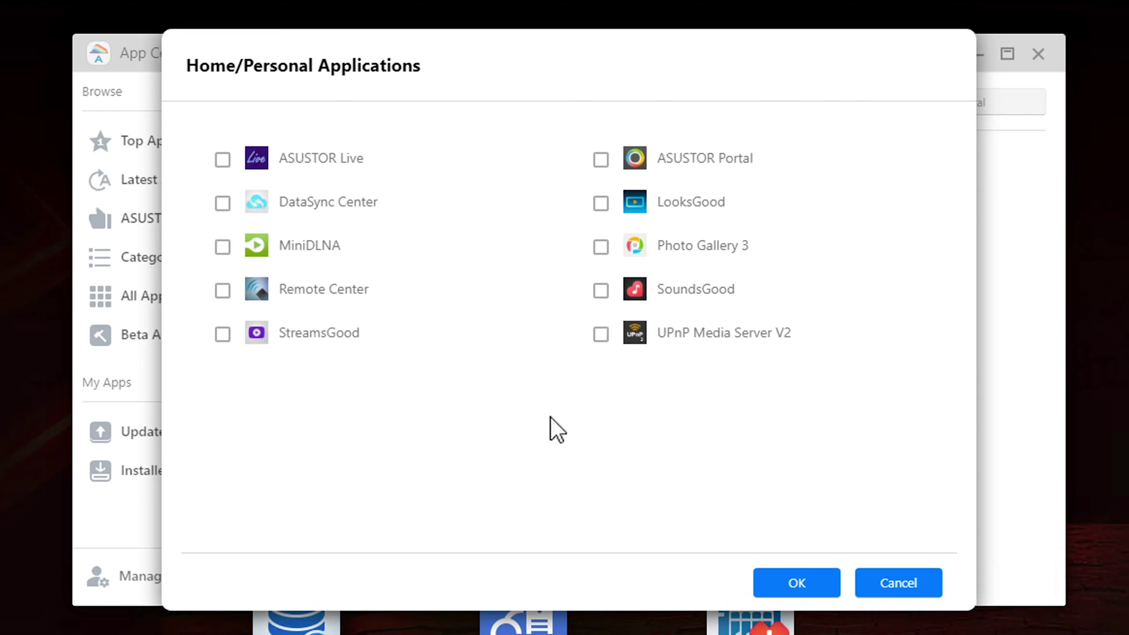
{"action": "key", "text": "Escape"}
{"action": "left_click", "coordinate": [820, 373]}
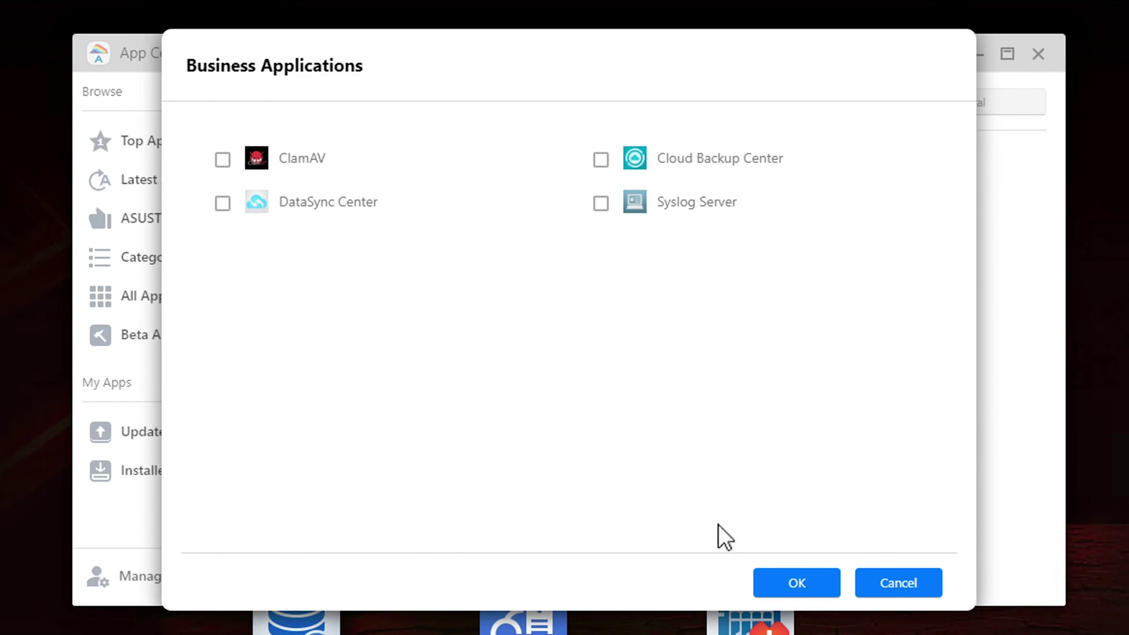
{"action": "left_click", "coordinate": [920, 593]}
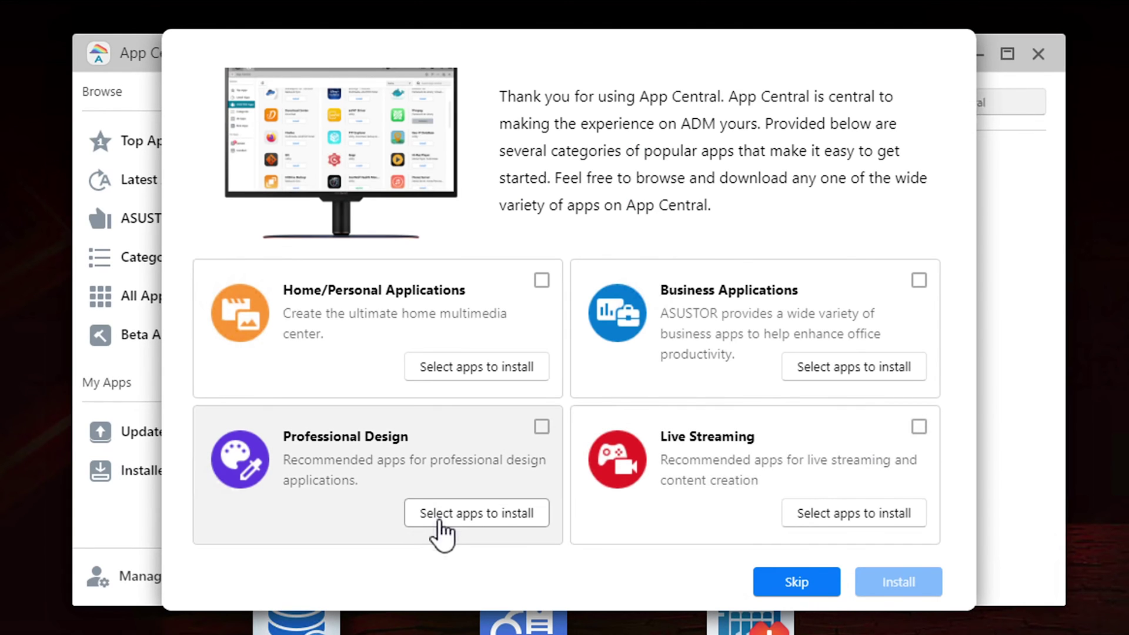
{"action": "left_click", "coordinate": [462, 515]}
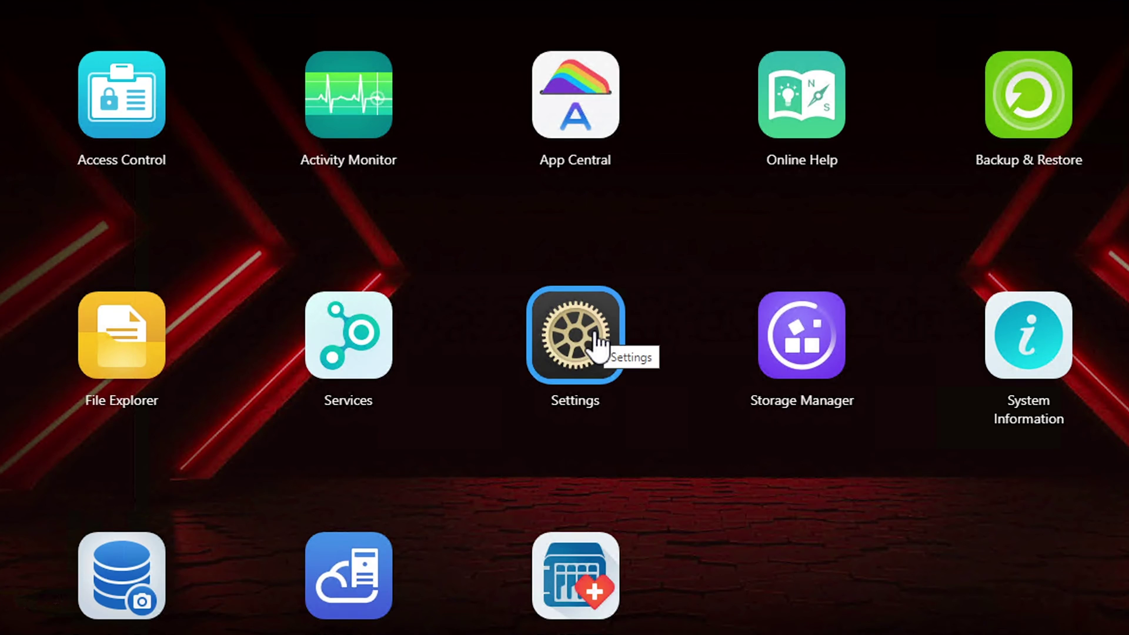
{"action": "left_click", "coordinate": [597, 344]}
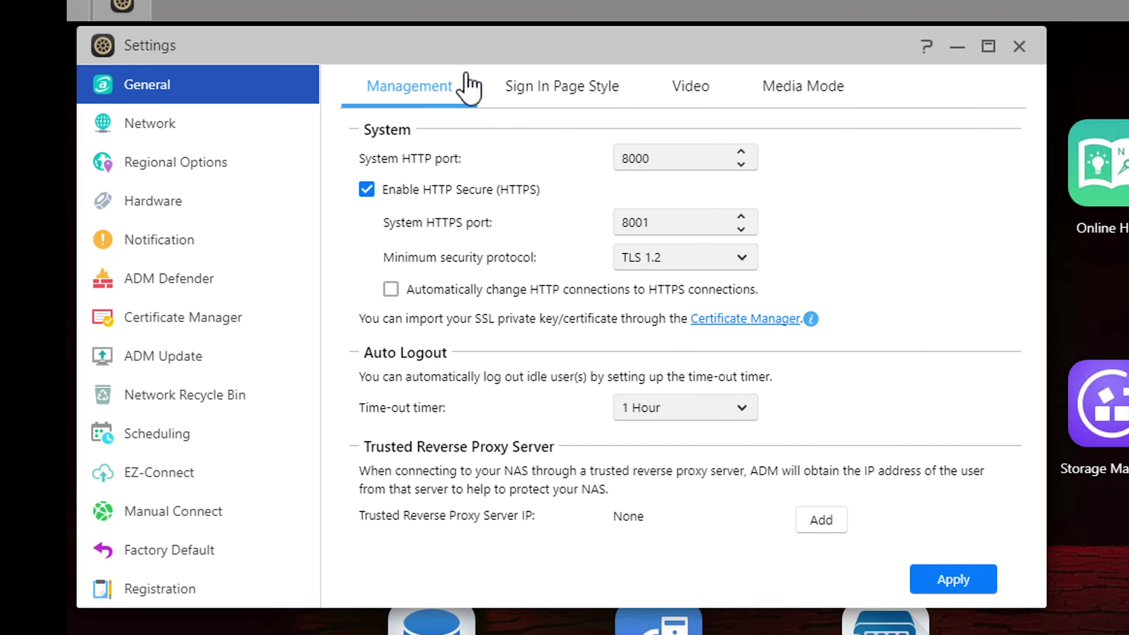
Step: Disable IPv6 in Network settings, confirm the network change, and go to Regional Options date and time
{"action": "left_click", "coordinate": [583, 88]}
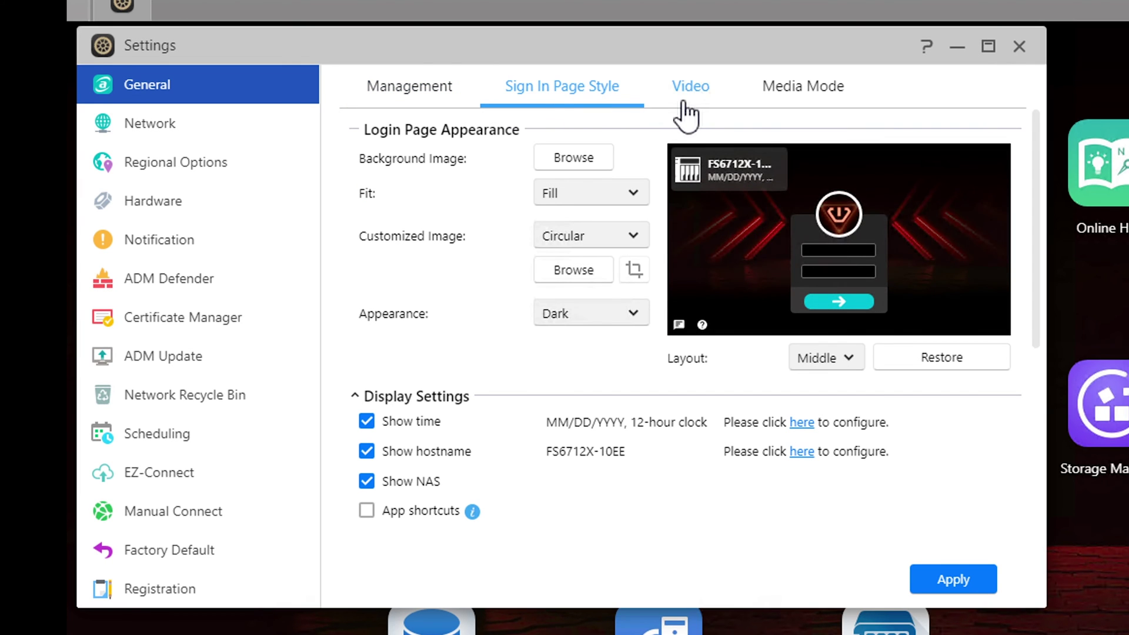
{"action": "left_click", "coordinate": [176, 125]}
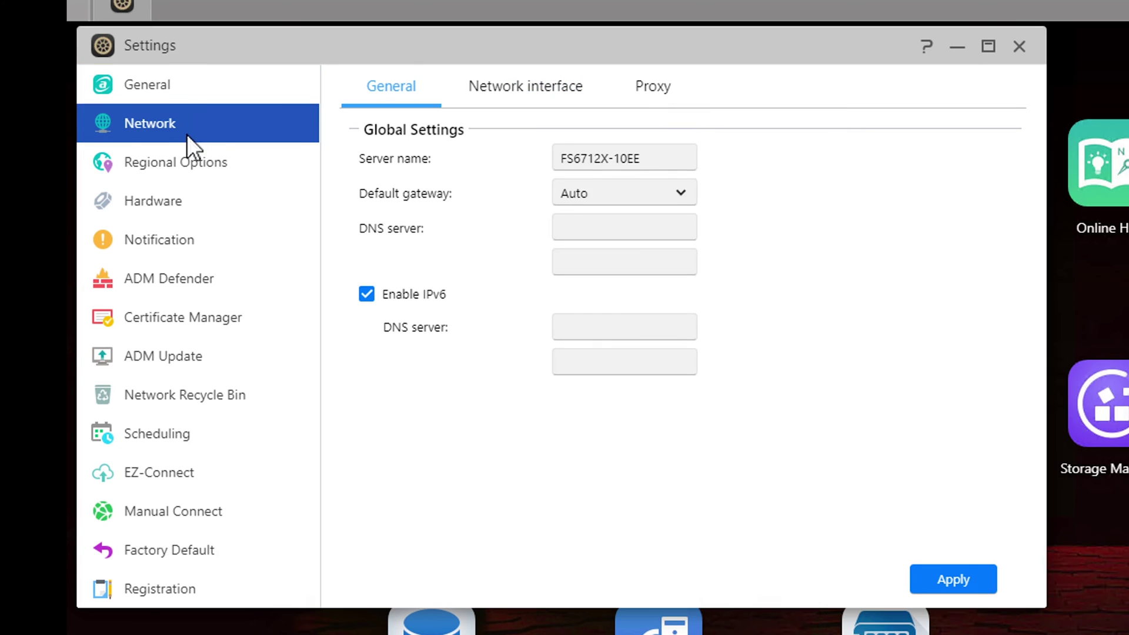
{"action": "left_click", "coordinate": [366, 294]}
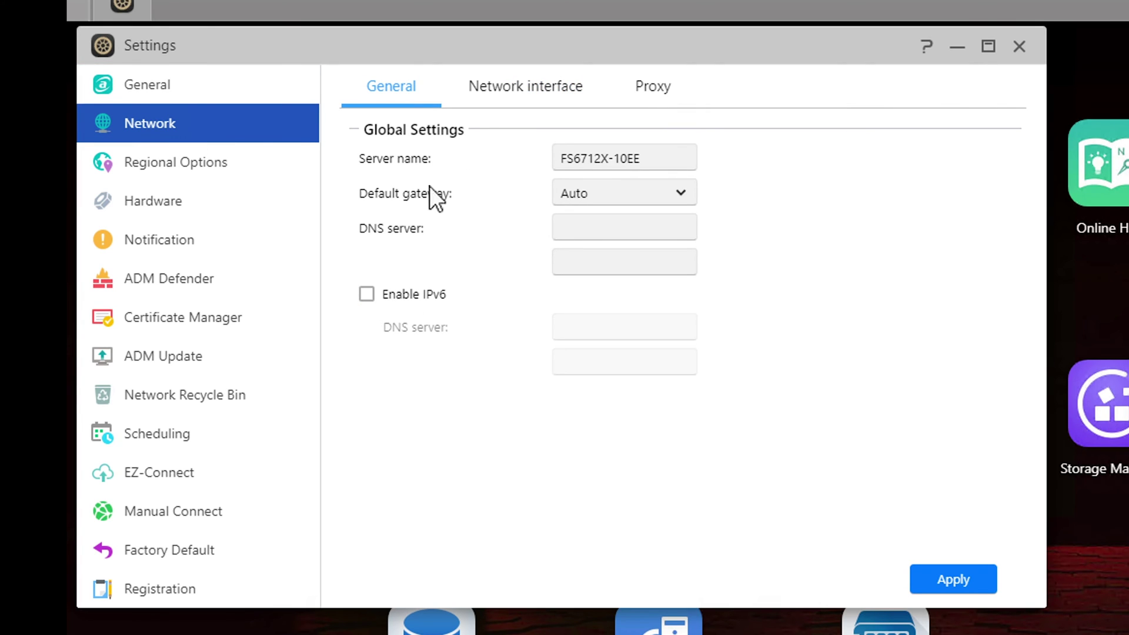
{"action": "left_click", "coordinate": [510, 88]}
{"action": "left_click", "coordinate": [577, 386]}
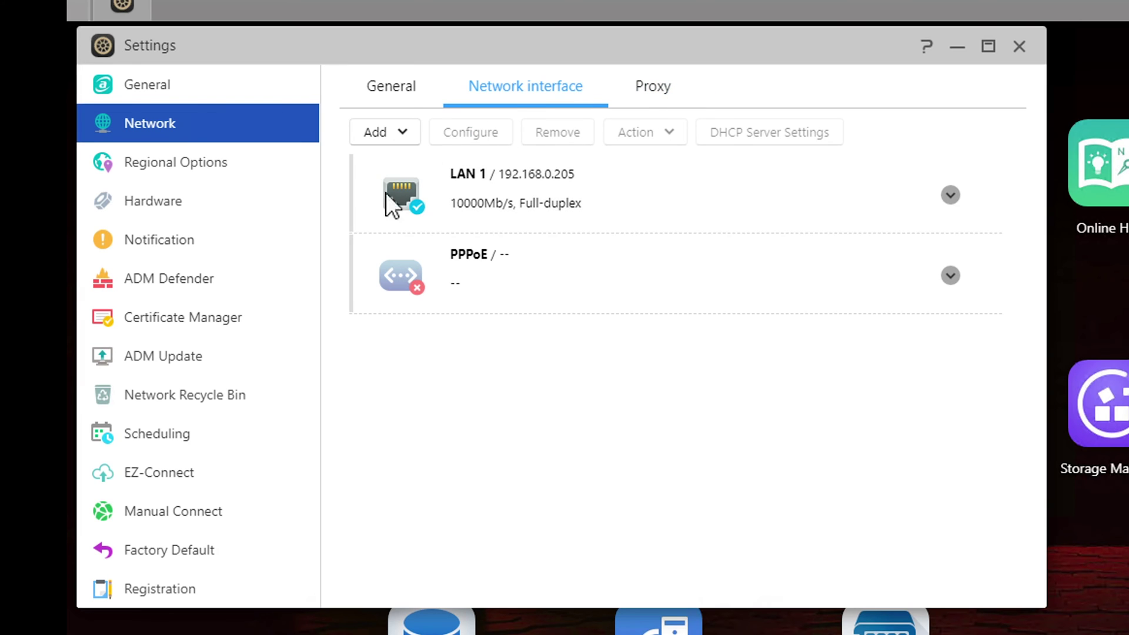
{"action": "left_click", "coordinate": [224, 169]}
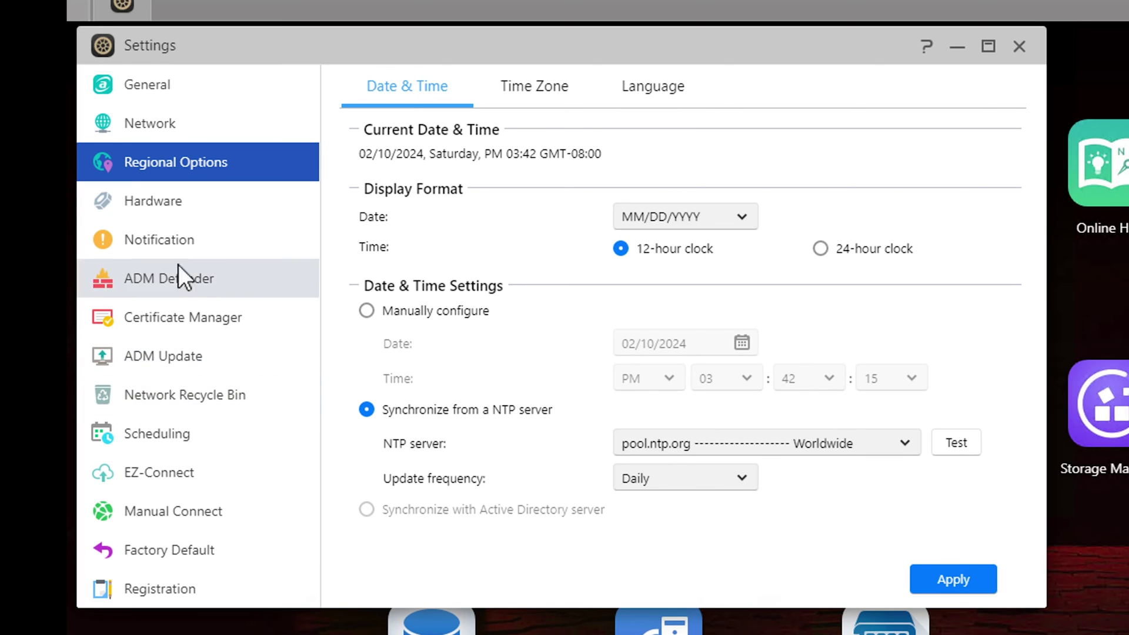
Step: Check the Hardware Fan Control options and the E-mail, SMS and Push notification tabs, ending on EZ-Connect
{"action": "left_click", "coordinate": [153, 198]}
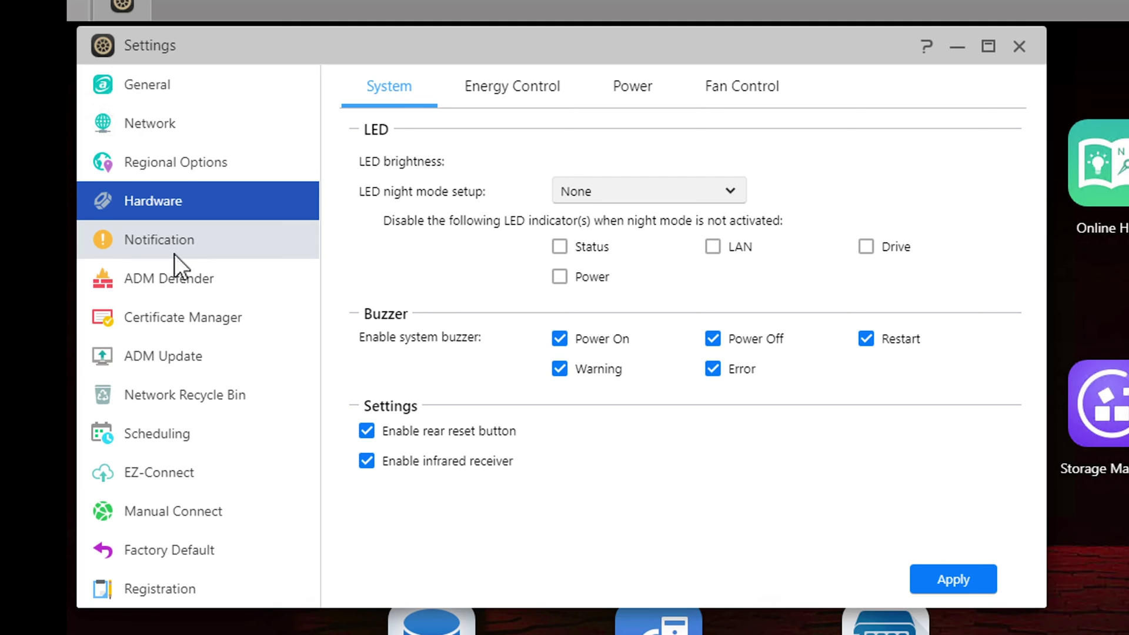
{"action": "left_click", "coordinate": [767, 93]}
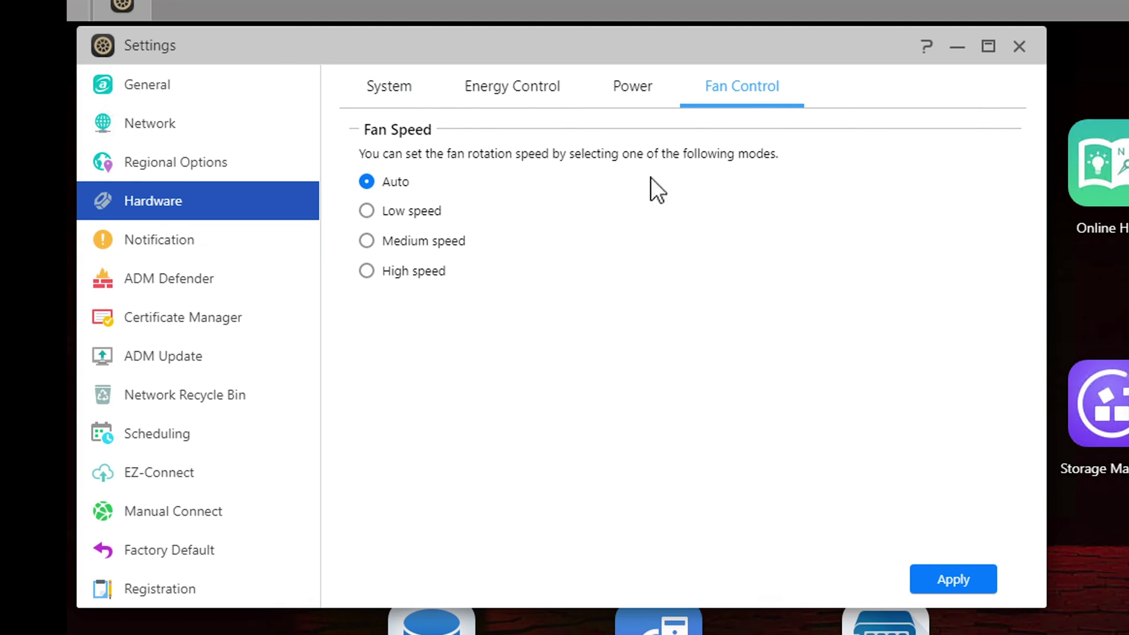
{"action": "left_click", "coordinate": [189, 241]}
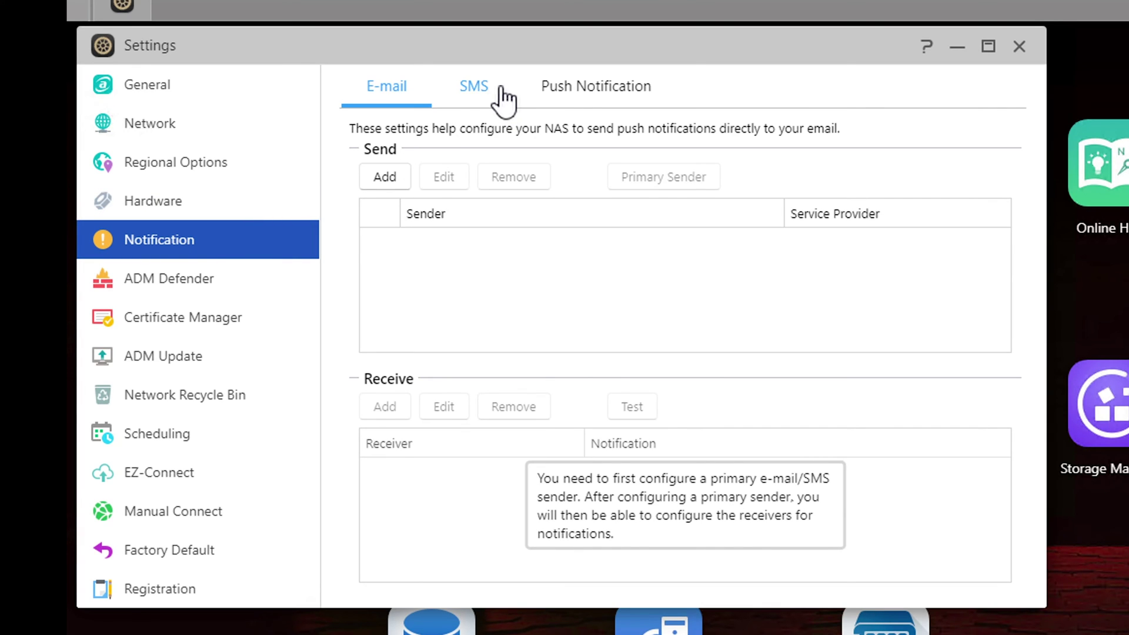
{"action": "left_click", "coordinate": [474, 87]}
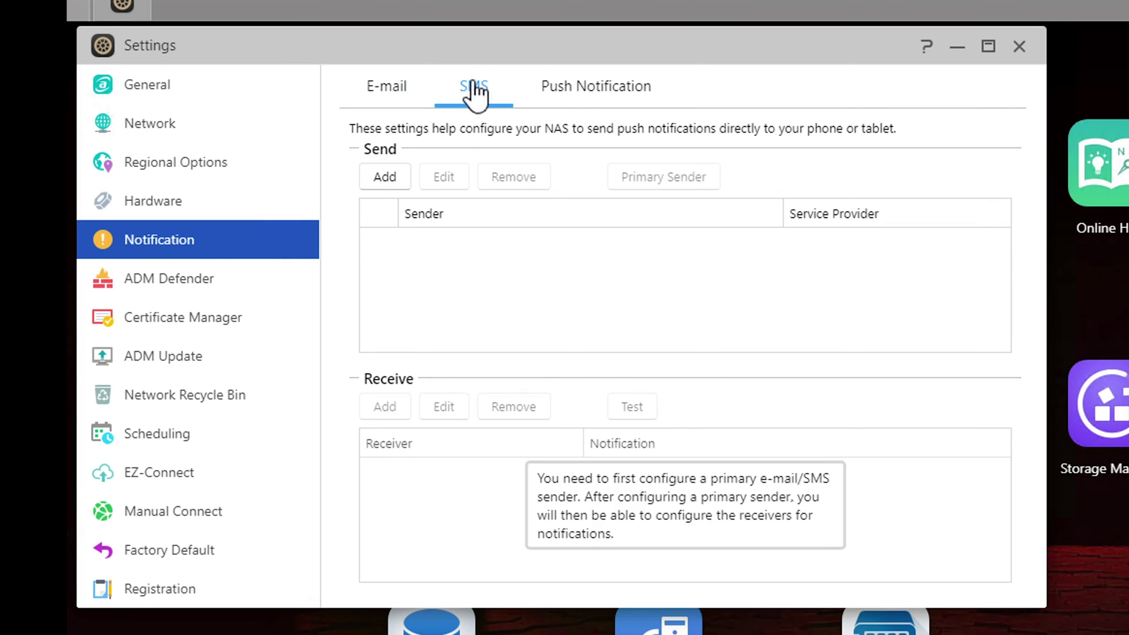
{"action": "left_click", "coordinate": [610, 97]}
{"action": "left_click", "coordinate": [160, 483]}
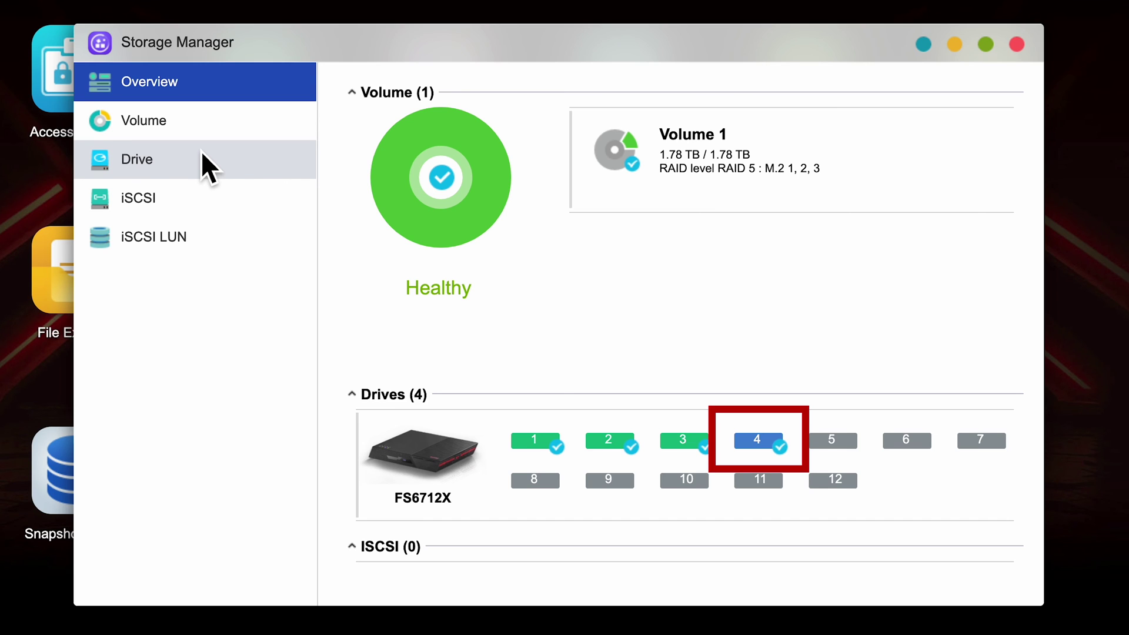
Step: Expand RAID 5 Volume 1 by adding the M.2-4 SSD through the Add disk(s) wizard
{"action": "left_click", "coordinate": [164, 126]}
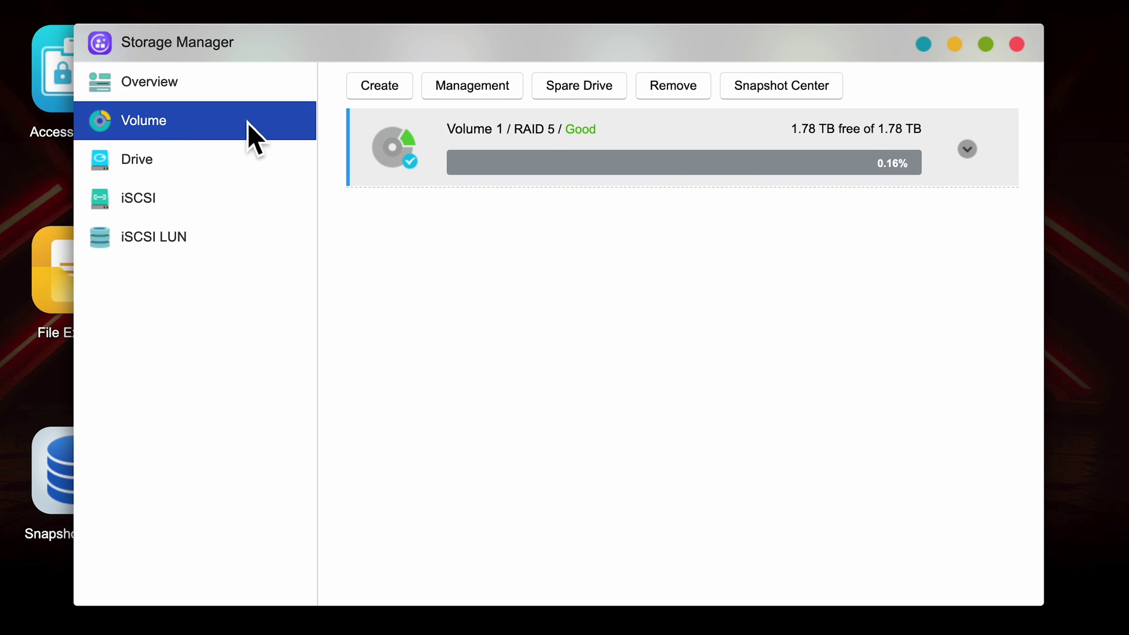
{"action": "left_click", "coordinate": [465, 88]}
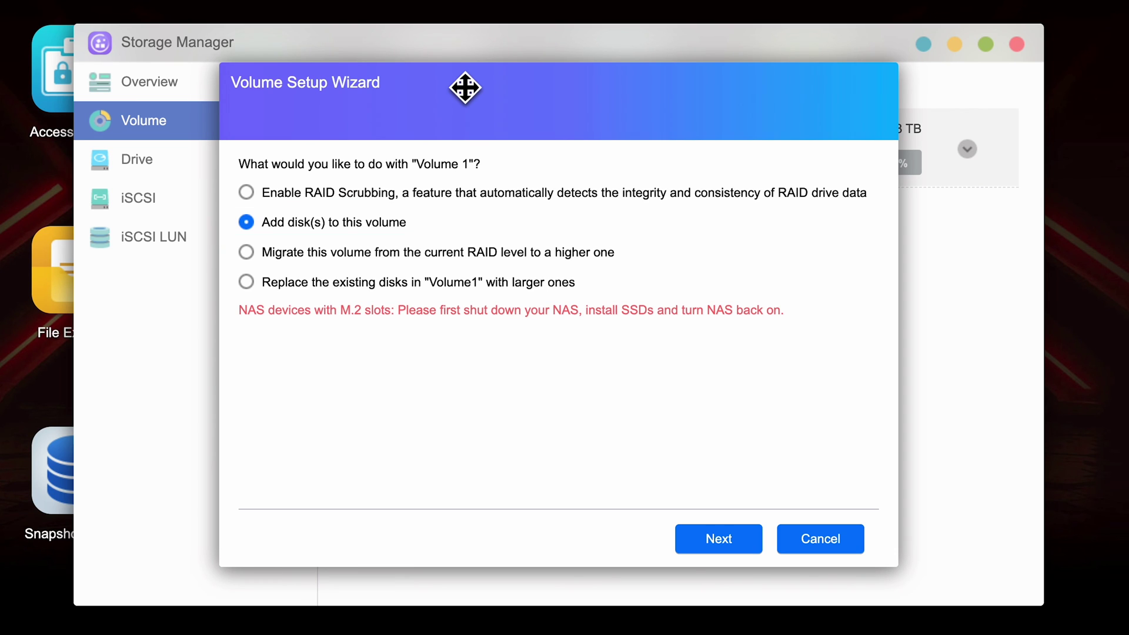
{"action": "left_click", "coordinate": [720, 538]}
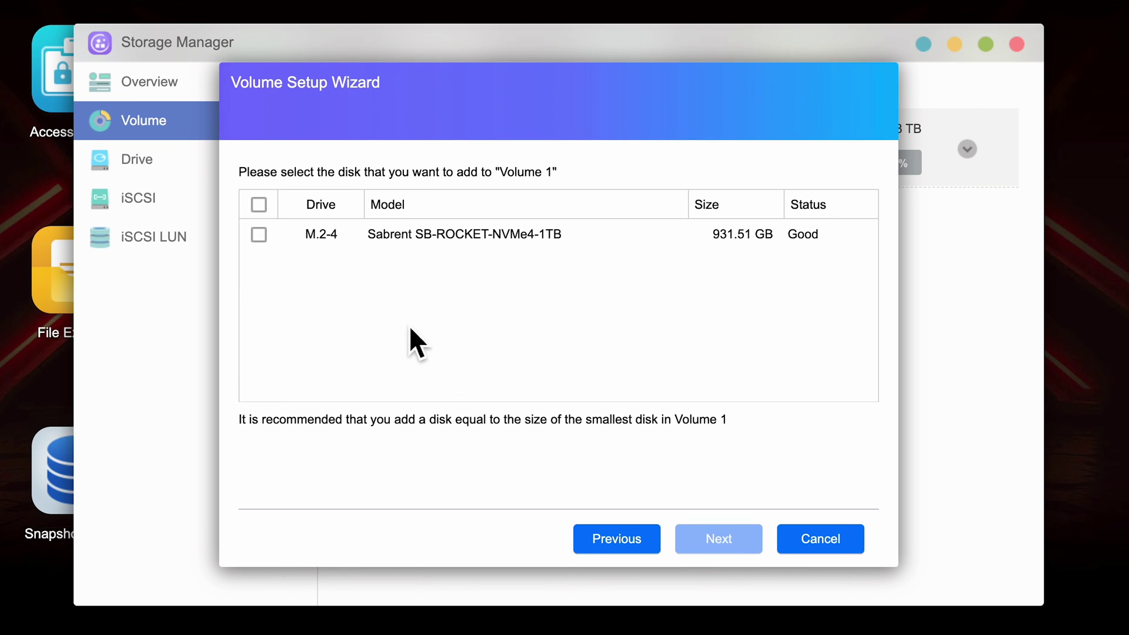
{"action": "left_click", "coordinate": [262, 238]}
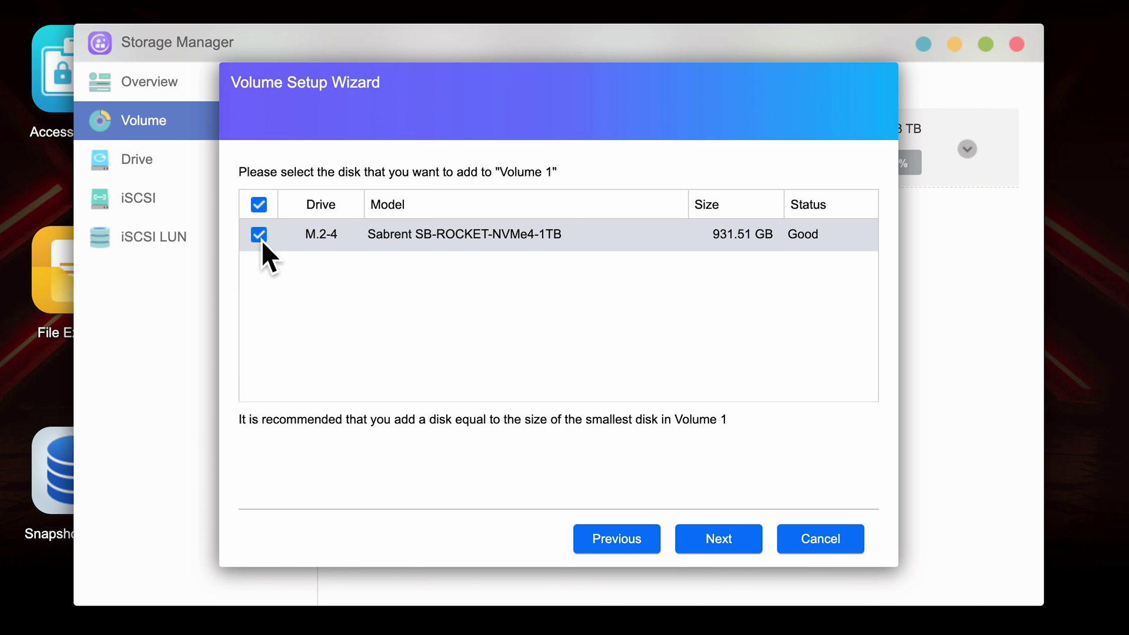
{"action": "left_click", "coordinate": [720, 539]}
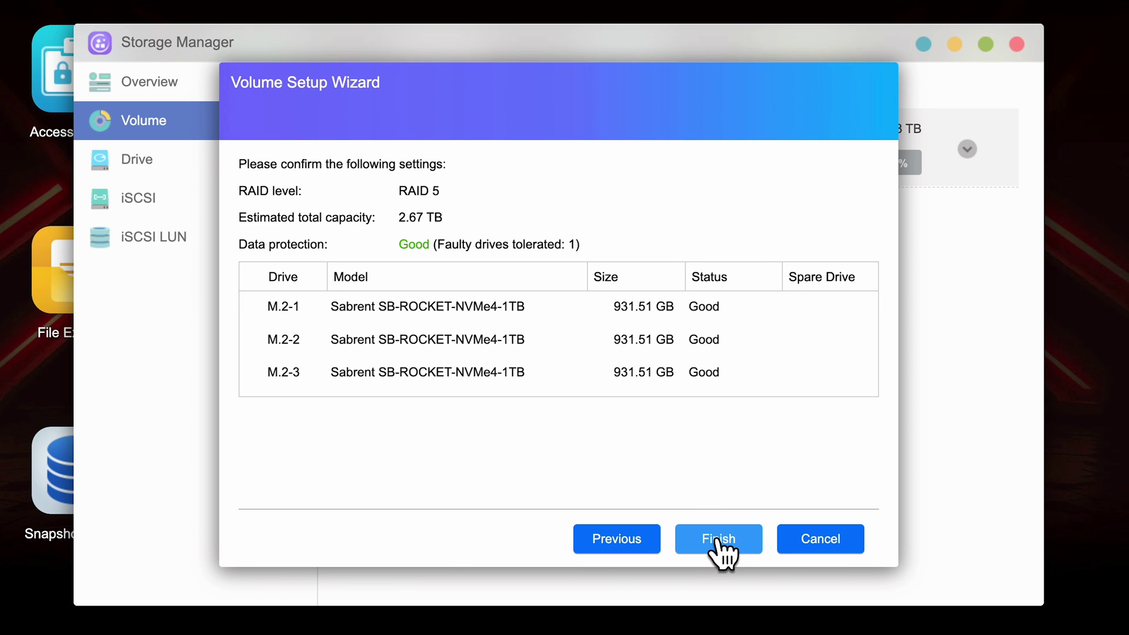
{"action": "left_click", "coordinate": [719, 540]}
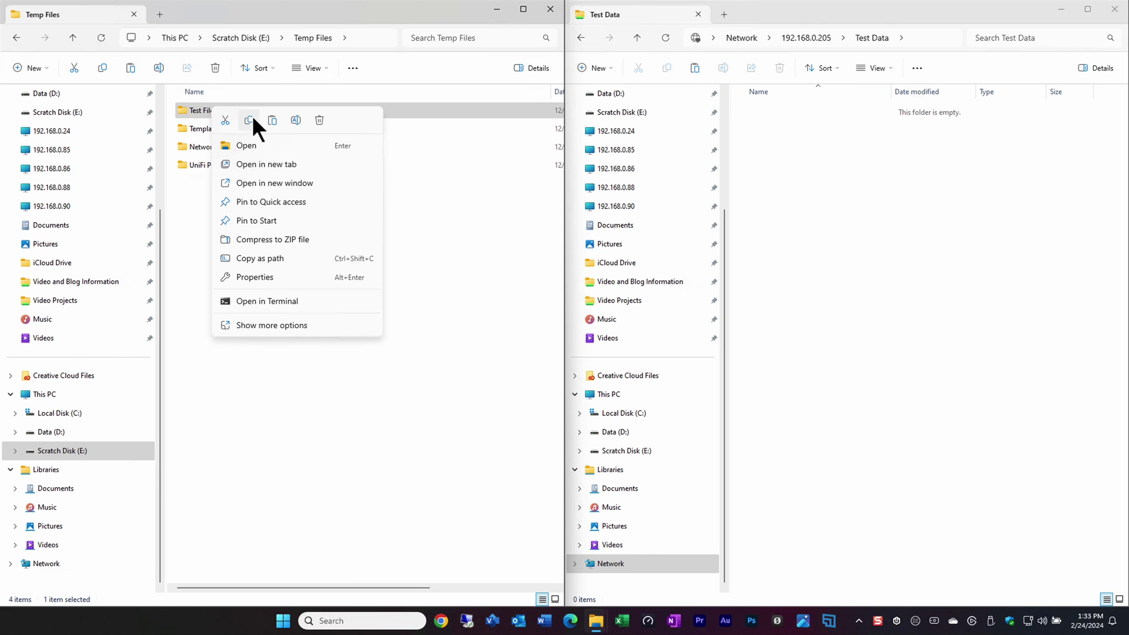
Step: Copy the Test Files folder and paste it inside the Test Data folder
{"action": "left_click", "coordinate": [252, 117]}
{"action": "right_click", "coordinate": [803, 205]}
{"action": "left_click", "coordinate": [815, 217]}
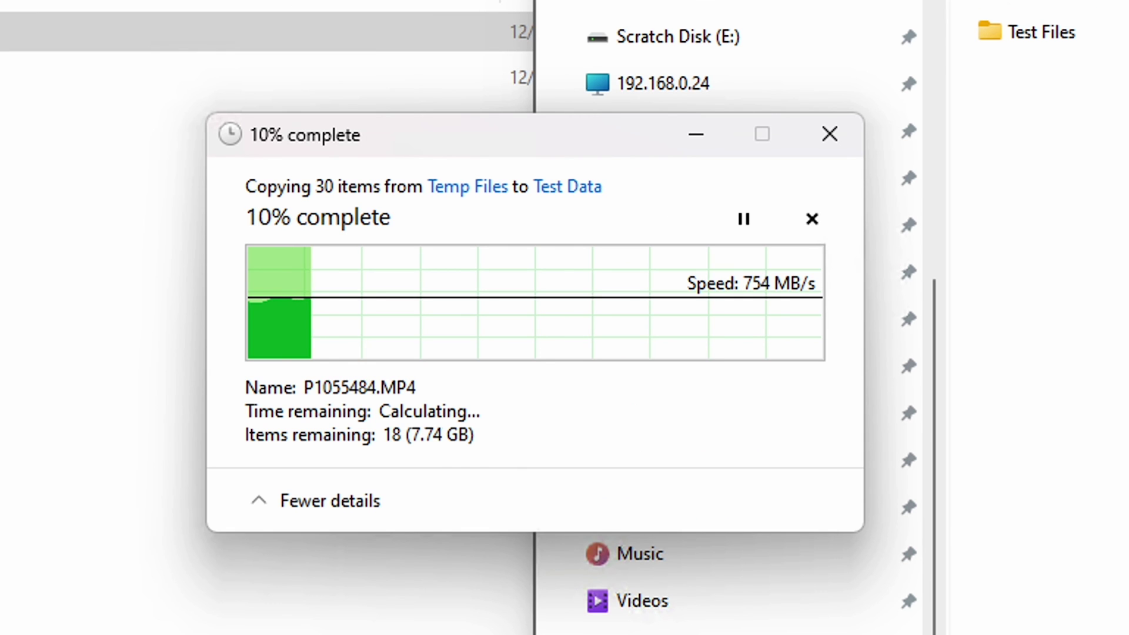